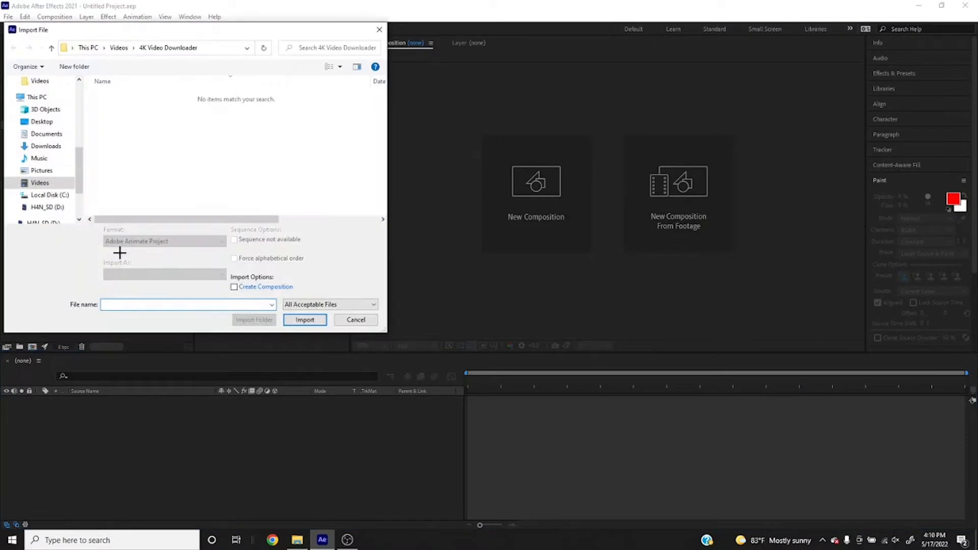
# Import dance stock.mp4 into the project as source footage
pyautogui.press('Return')
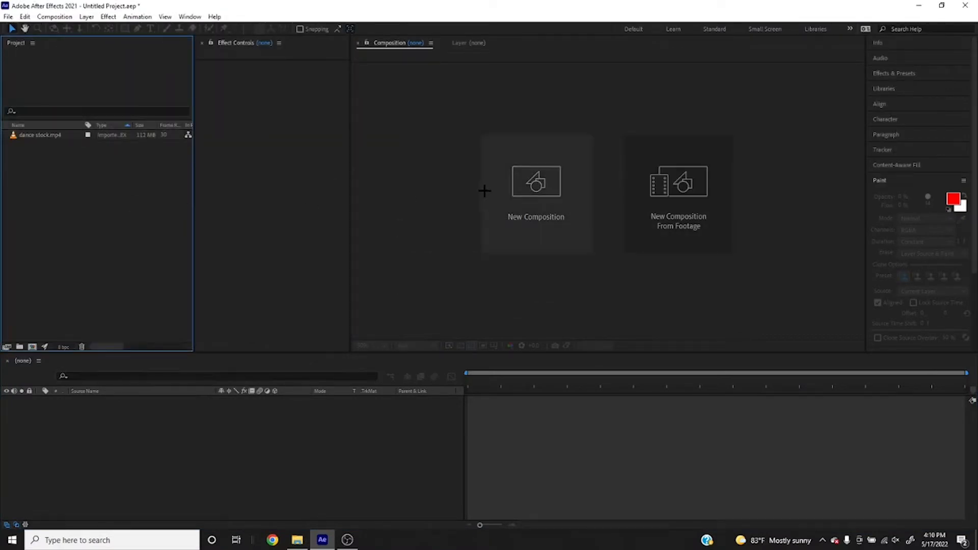
pyautogui.click(56, 136)
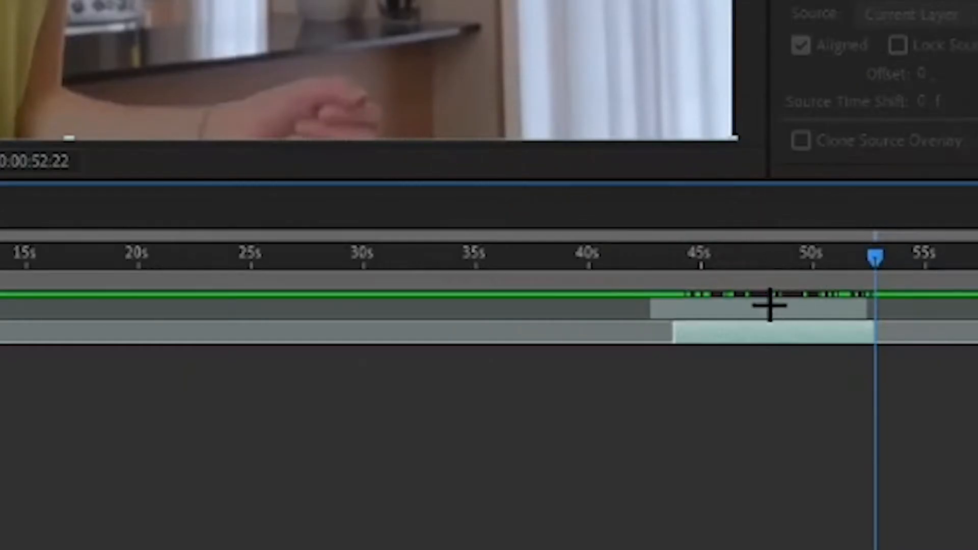
# Slide both dance stock.mp4 clips toward the start of the timeline, with the lower clip beginning at 0:00:05:16 under the upper one's end
pyautogui.moveTo(865, 397); pyautogui.dragTo(603, 393)
pyautogui.moveTo(65, 289); pyautogui.dragTo(0, 291)
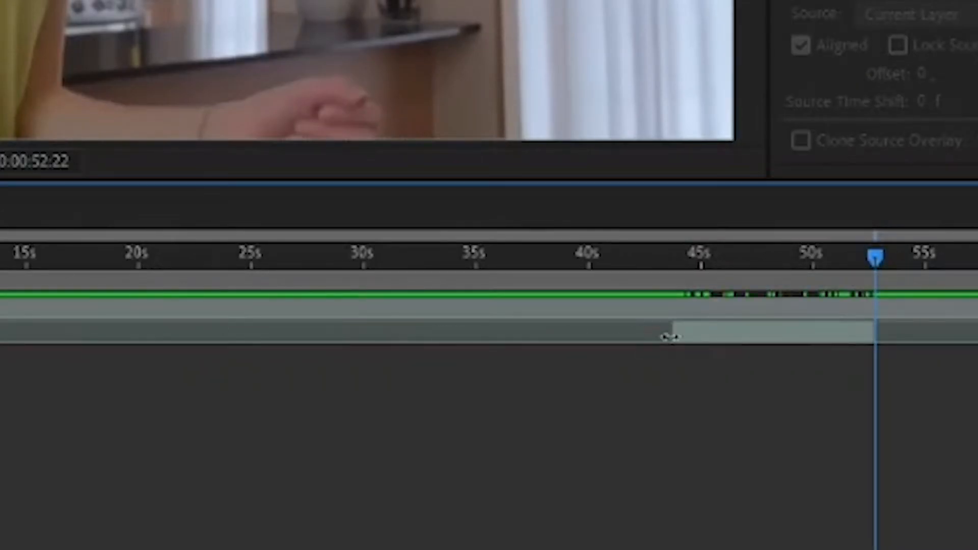
pyautogui.moveTo(714, 332); pyautogui.dragTo(719, 299)
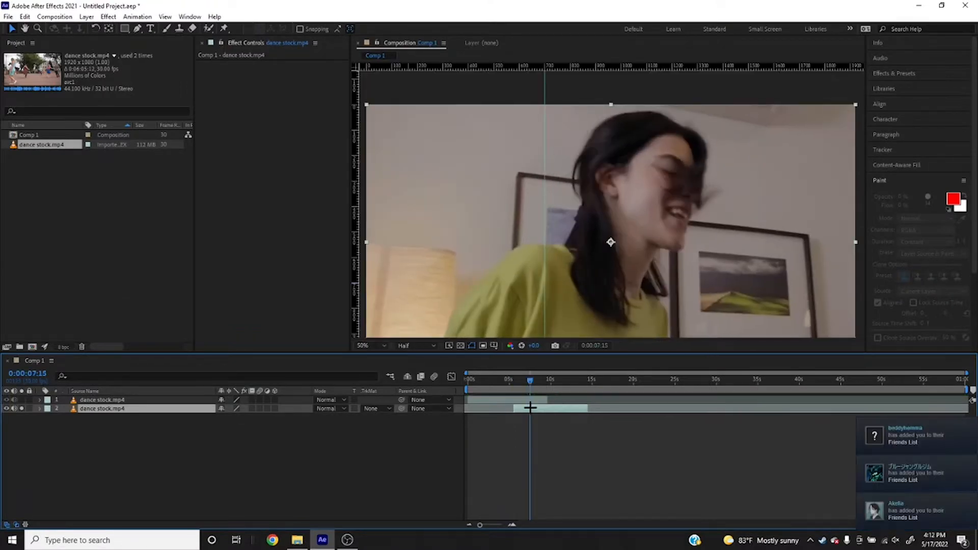
pyautogui.moveTo(530, 380); pyautogui.dragTo(518, 380)
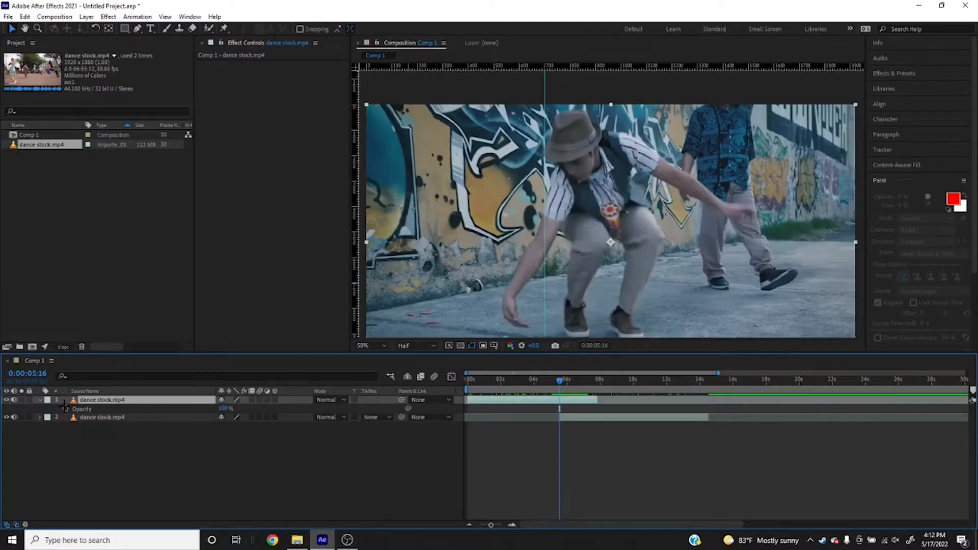
# Keyframe the upper clip's opacity from 100% at 0:00:05:16 to 0% at 0:00:07:24, and Easy Ease both keyframes
pyautogui.click(65, 408)
pyautogui.click(597, 384)
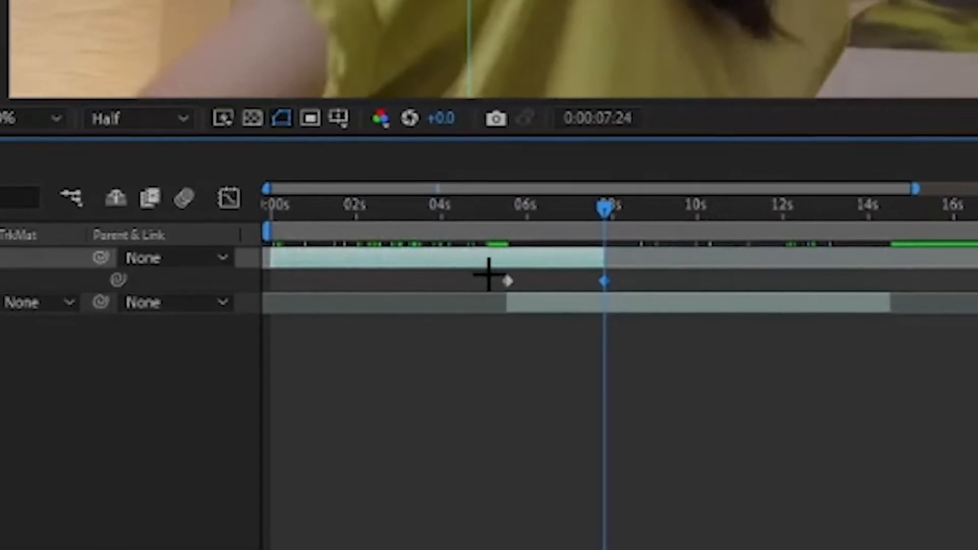
pyautogui.moveTo(475, 274); pyautogui.dragTo(612, 285)
pyautogui.rightClick(612, 285)
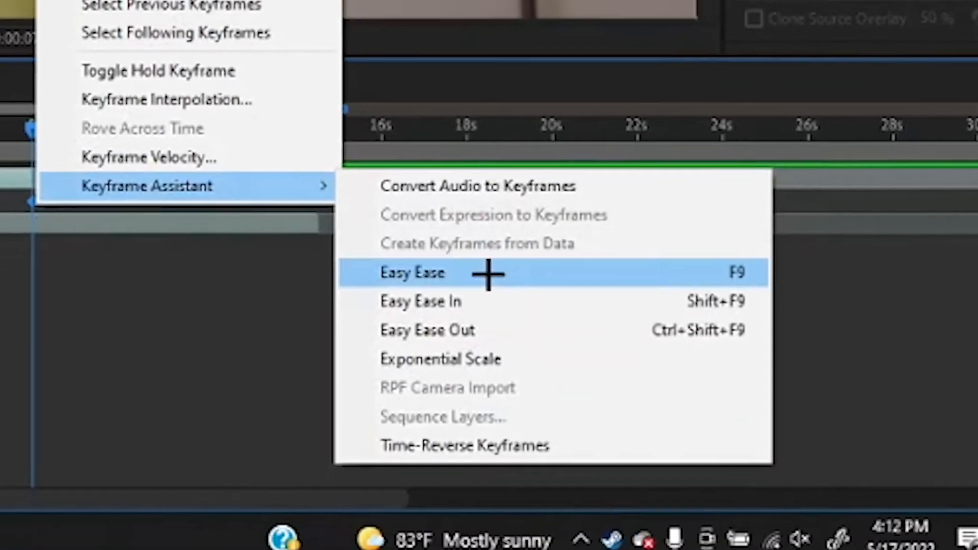
pyautogui.click(700, 396)
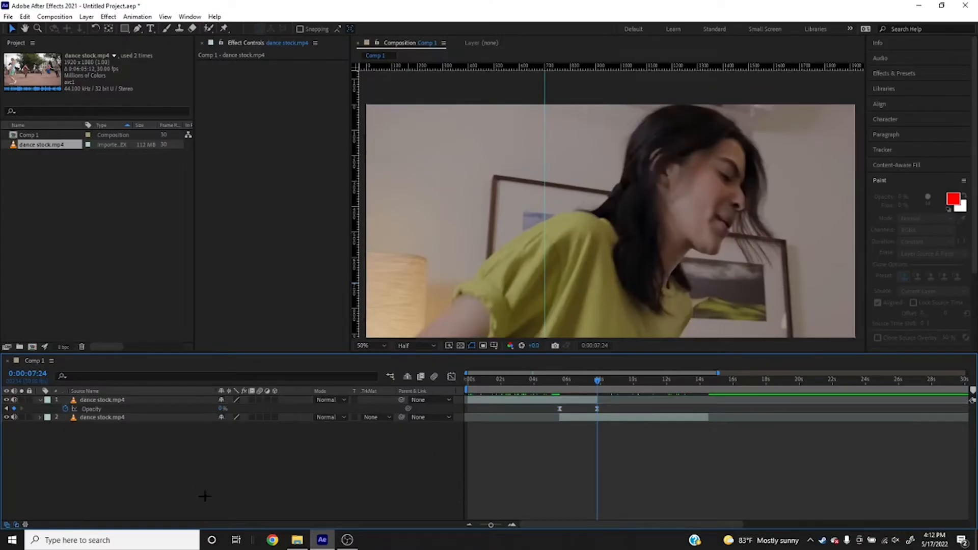
pyautogui.click(40, 400)
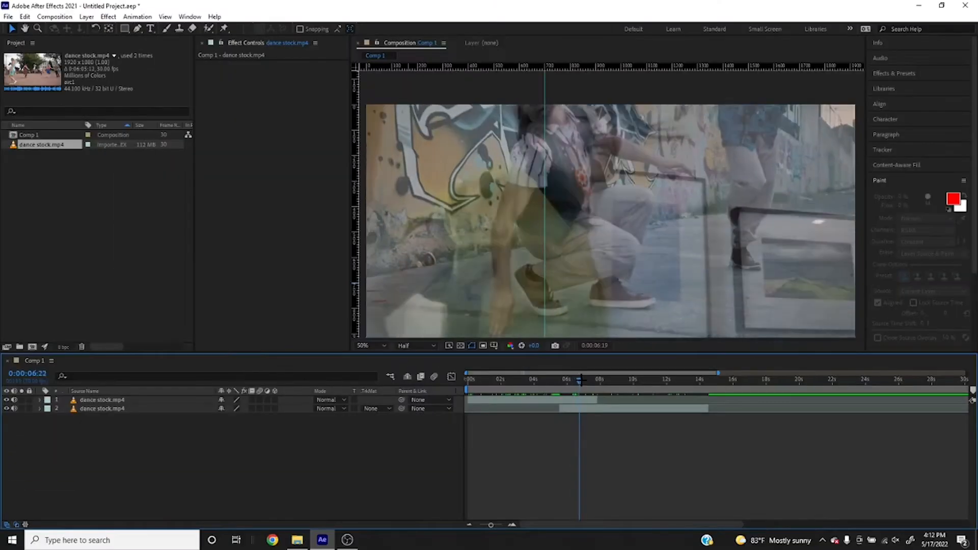
# Pre-compose both dance stock.mp4 layers into a composition named "dance transition"
pyautogui.moveTo(579, 380); pyautogui.dragTo(583, 380)
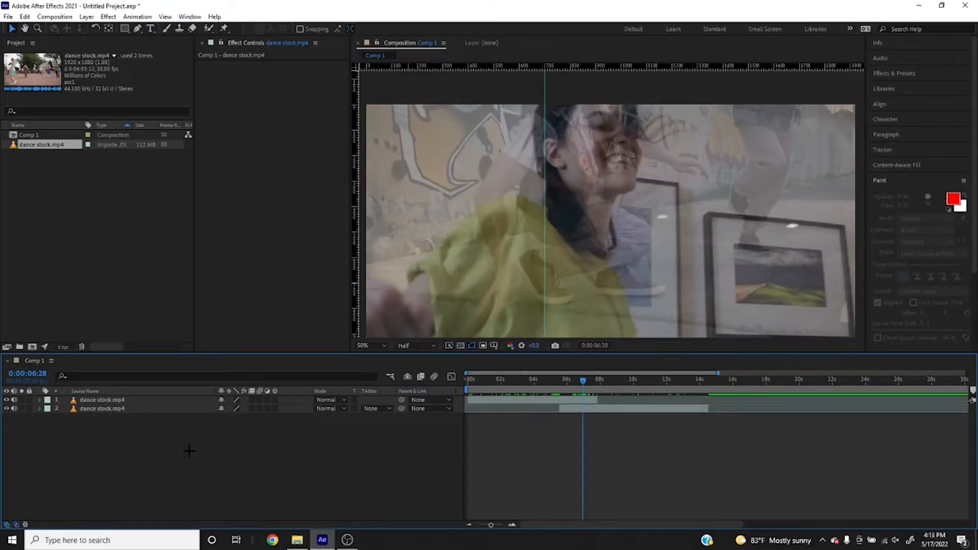
pyautogui.moveTo(189, 450); pyautogui.dragTo(86, 365)
pyautogui.hotkey('ctrl', 'shift', 'c')
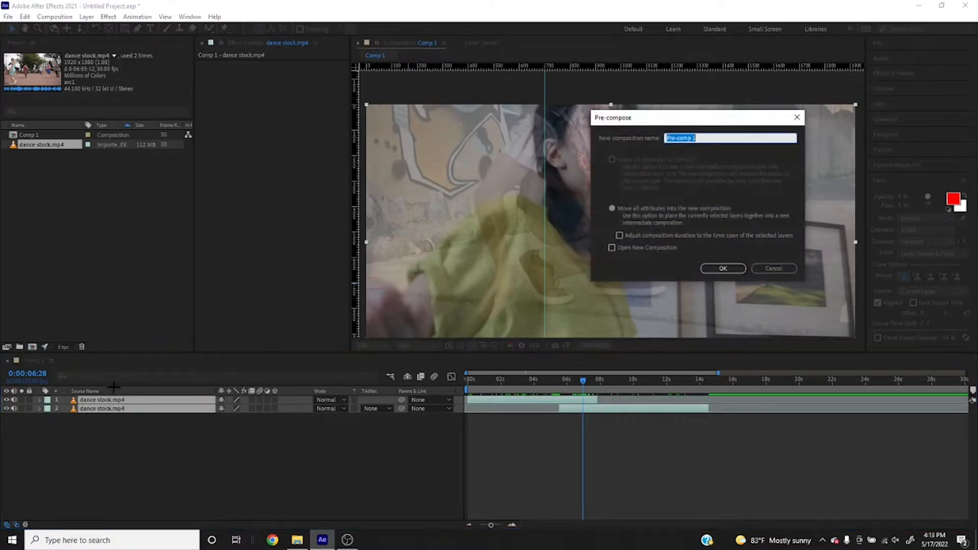
pyautogui.write('da')
pyautogui.write('nce')
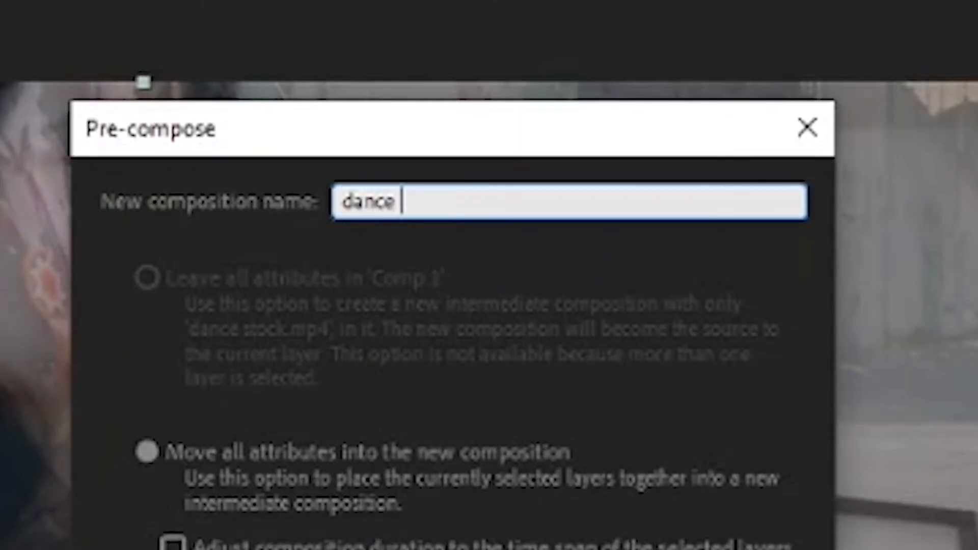
pyautogui.write('transition')
pyautogui.press('Return')
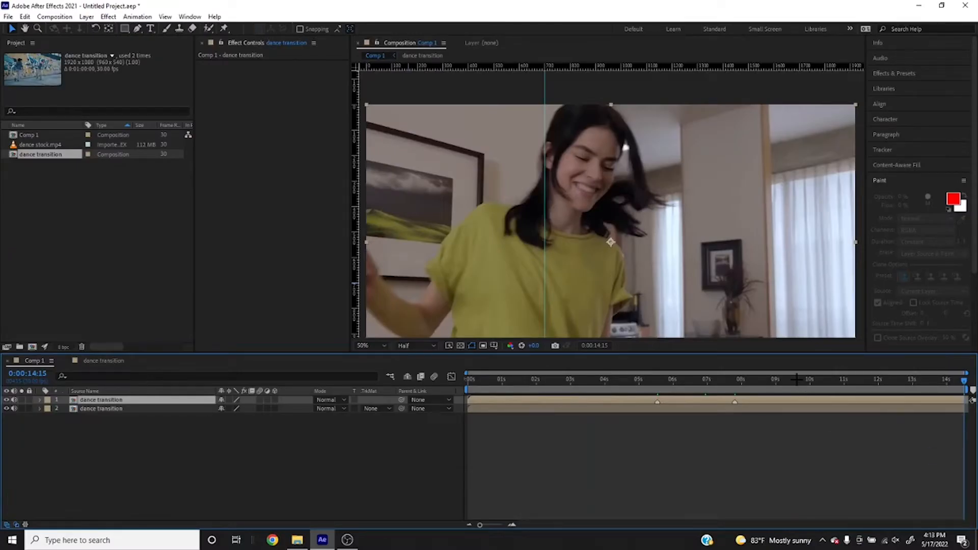
# Apply Time Displacement to the lower dance transition layer and choose layer 1, dance transition, as its displacement layer
pyautogui.moveTo(796, 379); pyautogui.dragTo(504, 380)
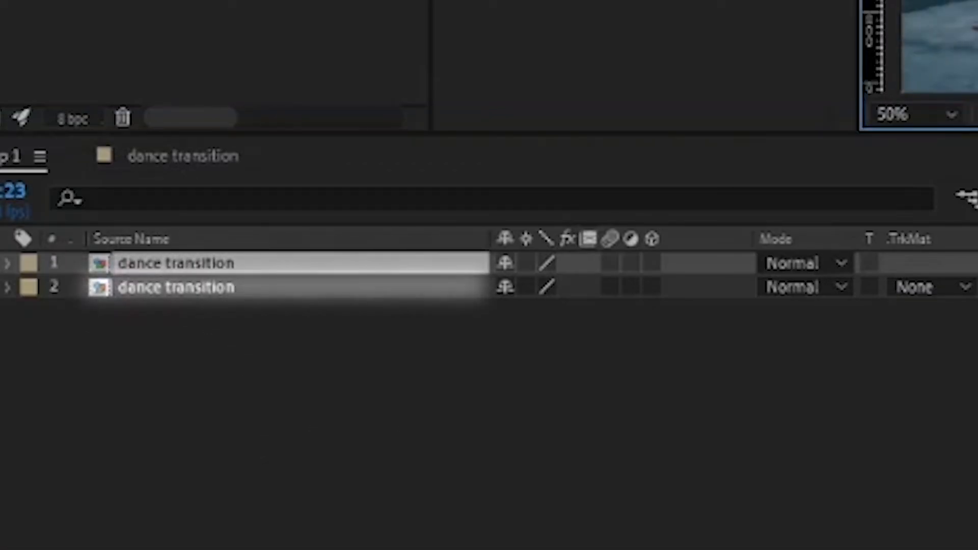
pyautogui.hotkey('ctrl', 'space')
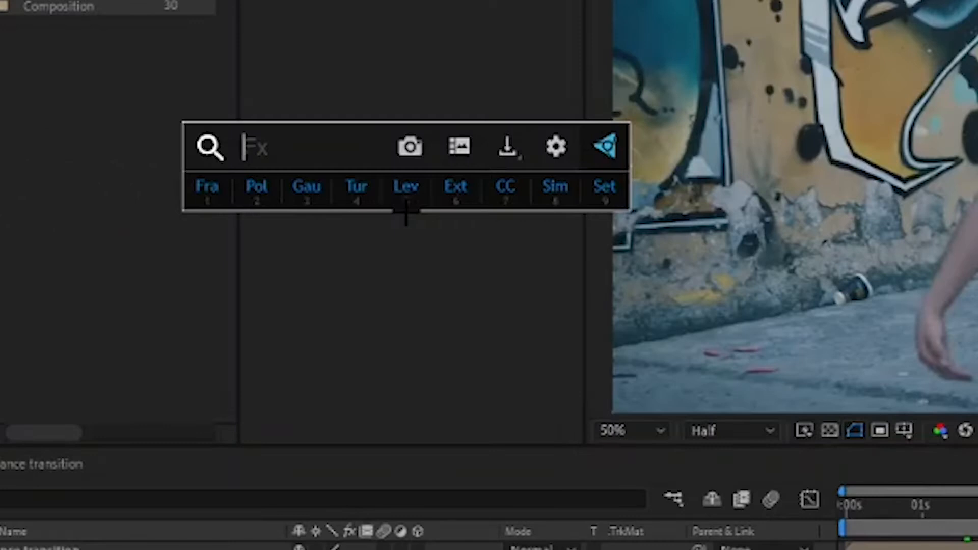
pyautogui.write('time')
pyautogui.click(406, 212)
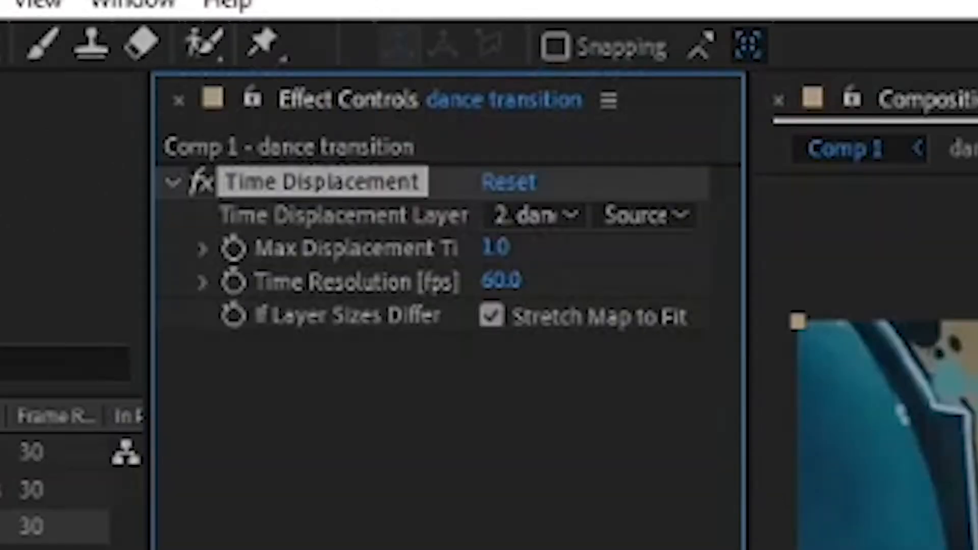
pyautogui.click(534, 217)
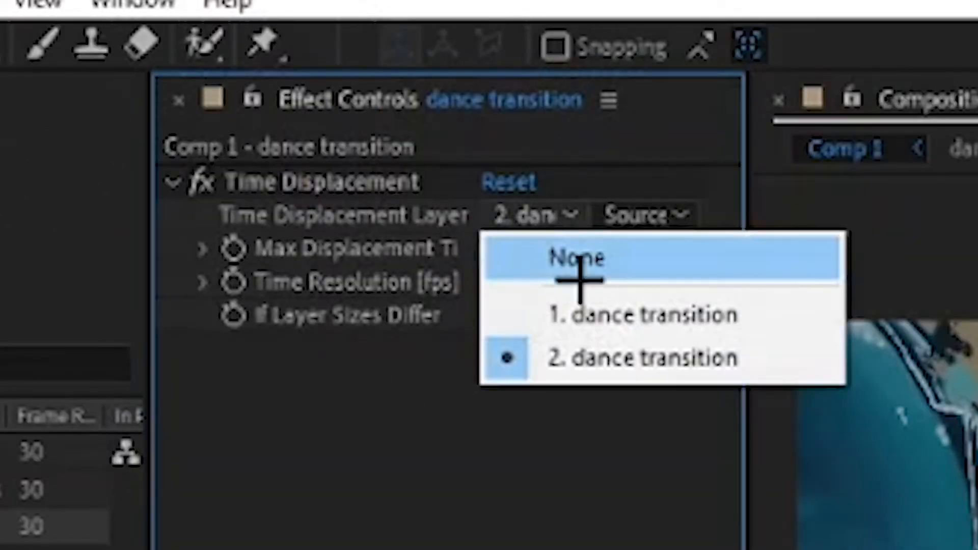
pyautogui.click(598, 306)
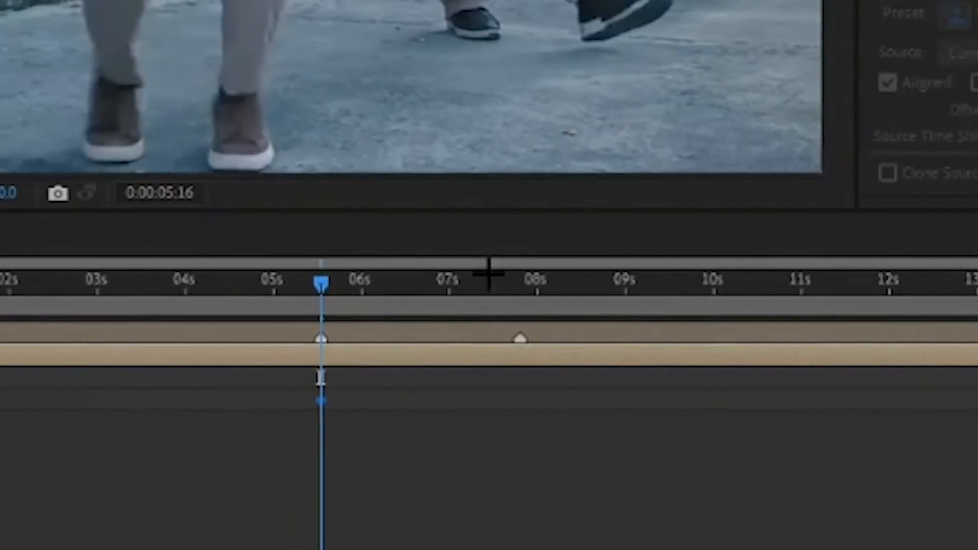
# Keyframe Max Displacement Time at 0 at 0:00:07:24 and 0.5 midway through the crossfade
pyautogui.moveTo(481, 280); pyautogui.dragTo(518, 280)
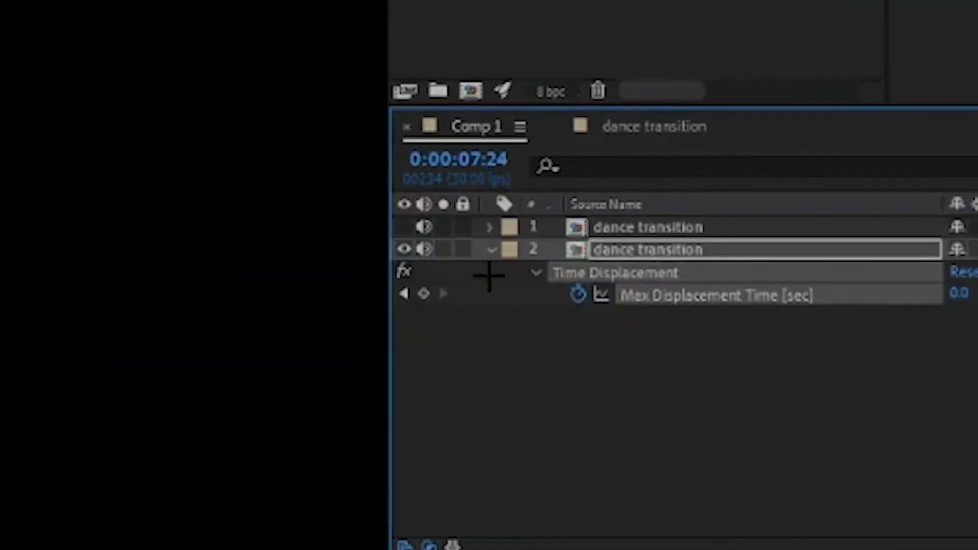
pyautogui.click(489, 275)
pyautogui.moveTo(698, 237); pyautogui.dragTo(663, 229)
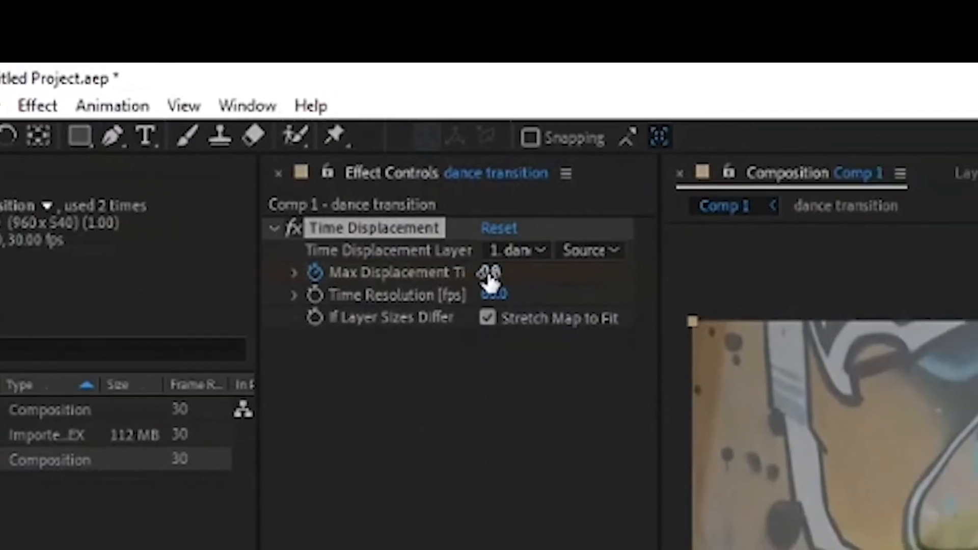
pyautogui.click(489, 275)
pyautogui.write('.5')
pyautogui.press('Return')
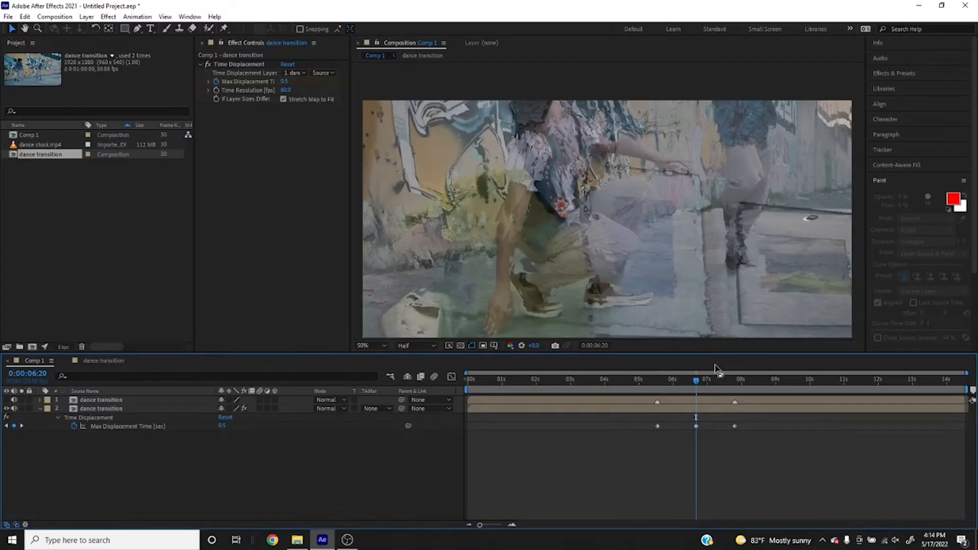
# Apply Posterize to the upper dance transition layer and lower its level to 3
pyautogui.click(661, 380)
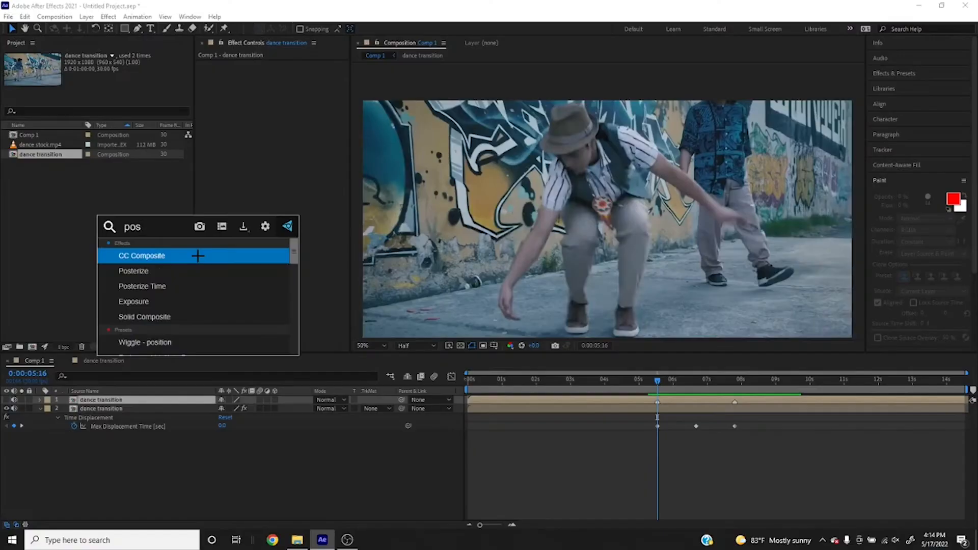
pyautogui.press('Down')
pyautogui.press('Return')
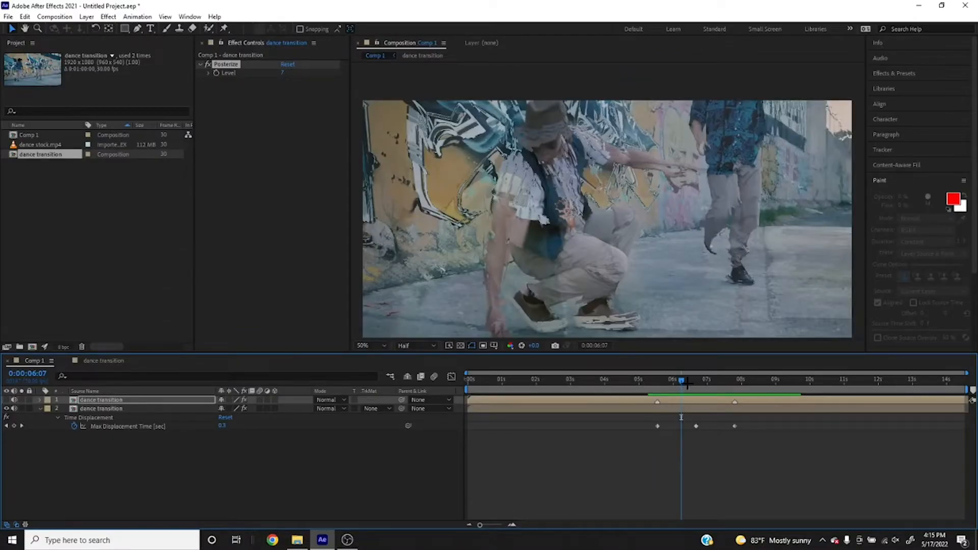
pyautogui.moveTo(687, 383); pyautogui.dragTo(693, 382)
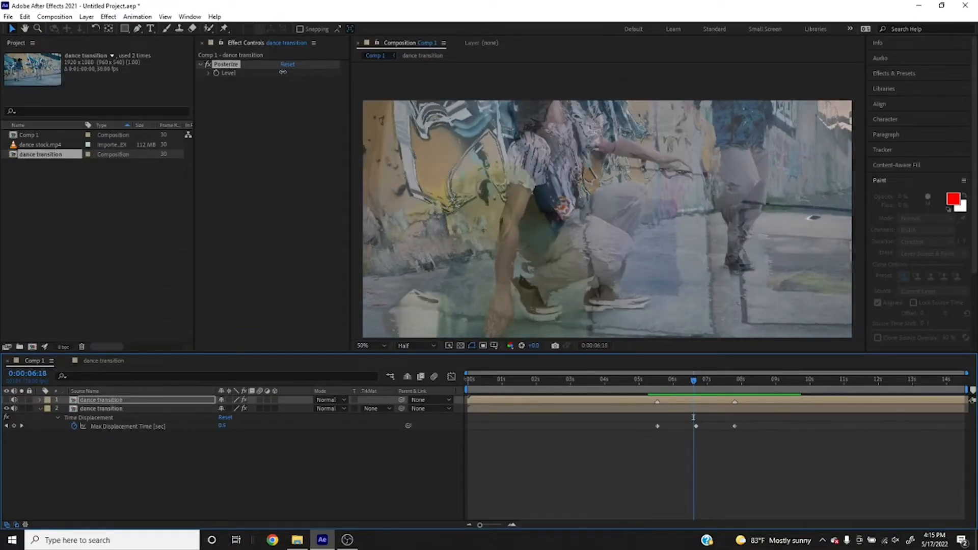
pyautogui.moveTo(283, 72); pyautogui.dragTo(263, 77)
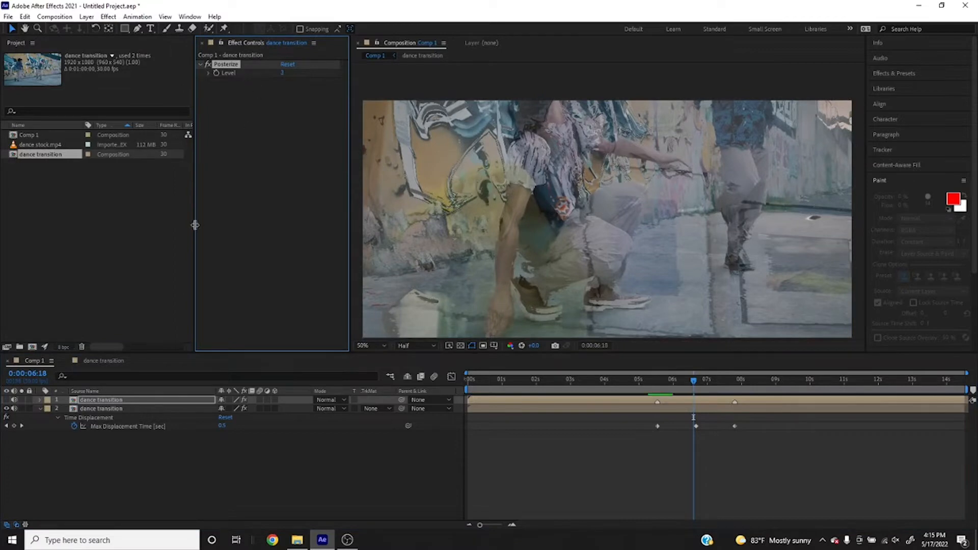
# Set the lower layer's Time Displacement map source to Effects & Masks and the upper layer's Posterize level to 2
pyautogui.click(179, 408)
pyautogui.click(326, 73)
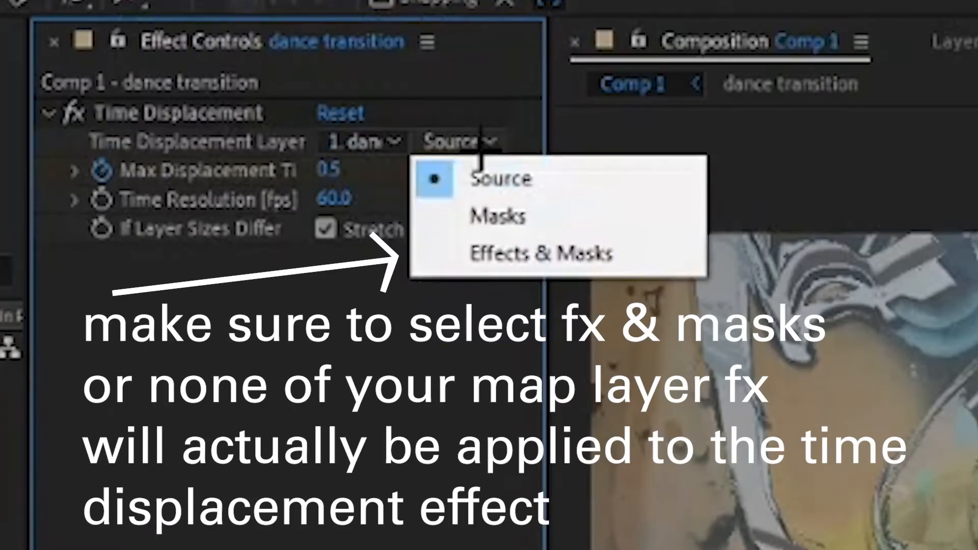
pyautogui.click(353, 114)
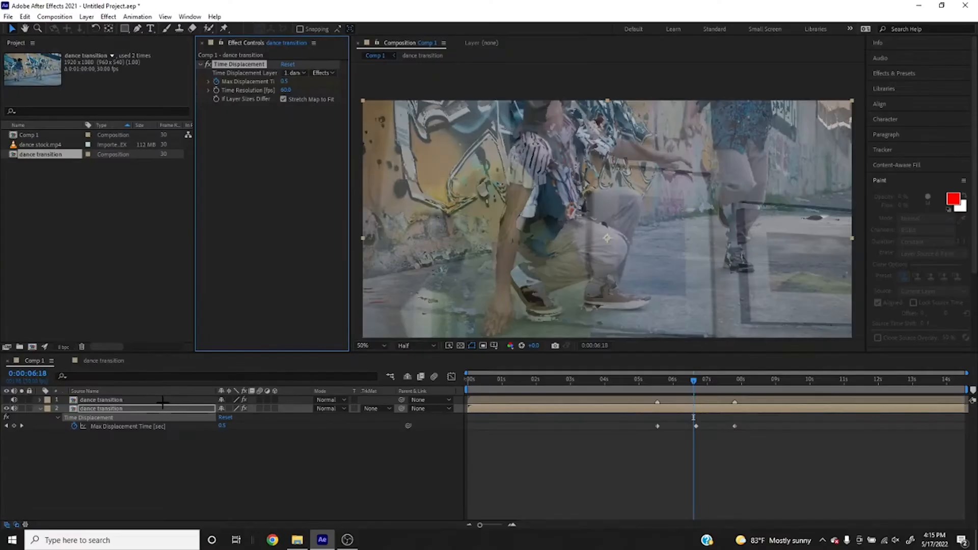
pyautogui.click(161, 400)
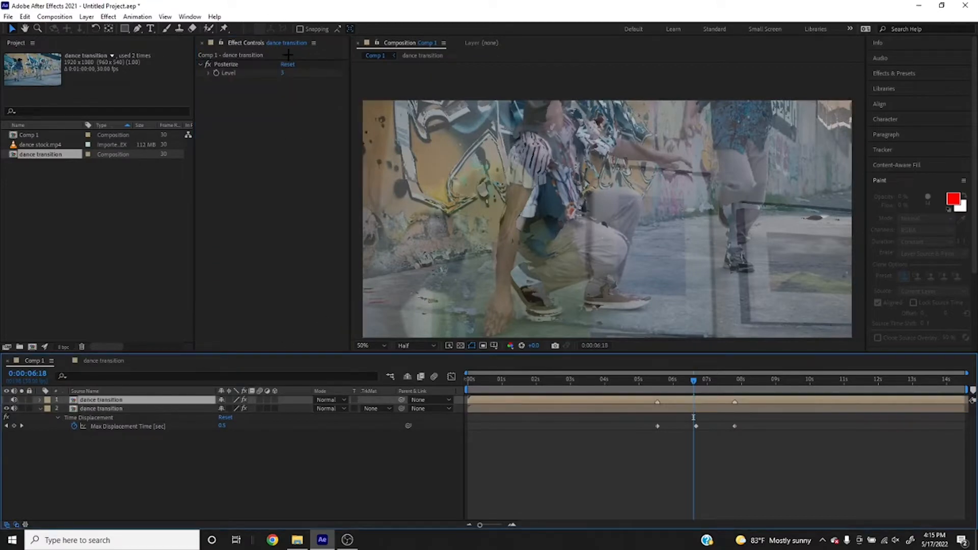
pyautogui.moveTo(281, 73); pyautogui.dragTo(275, 72)
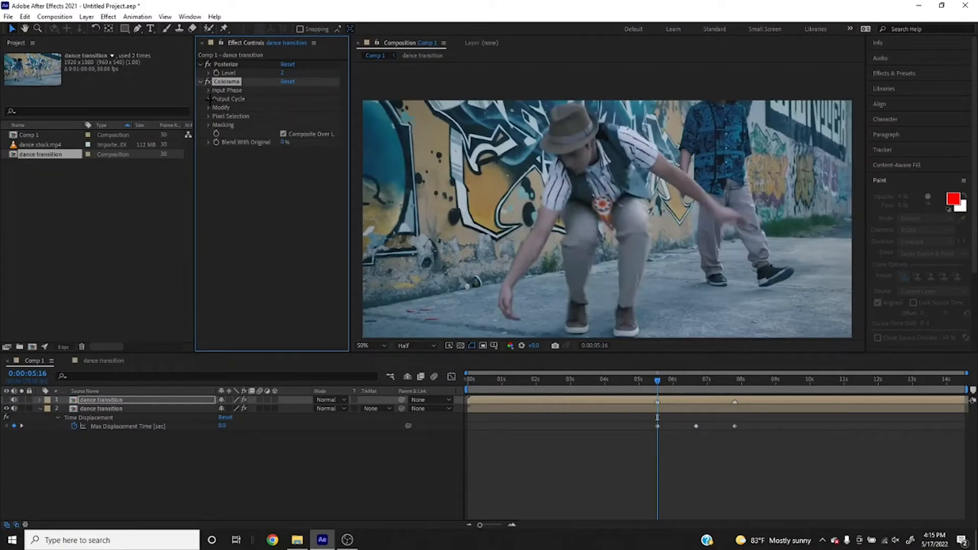
# Give Colorama a black-to-white output cycle starting from the Negative preset palette, and keyframe Cycle Repetitions between 0:00:05:16 and 0:00:07:24
pyautogui.click(209, 99)
pyautogui.click(308, 107)
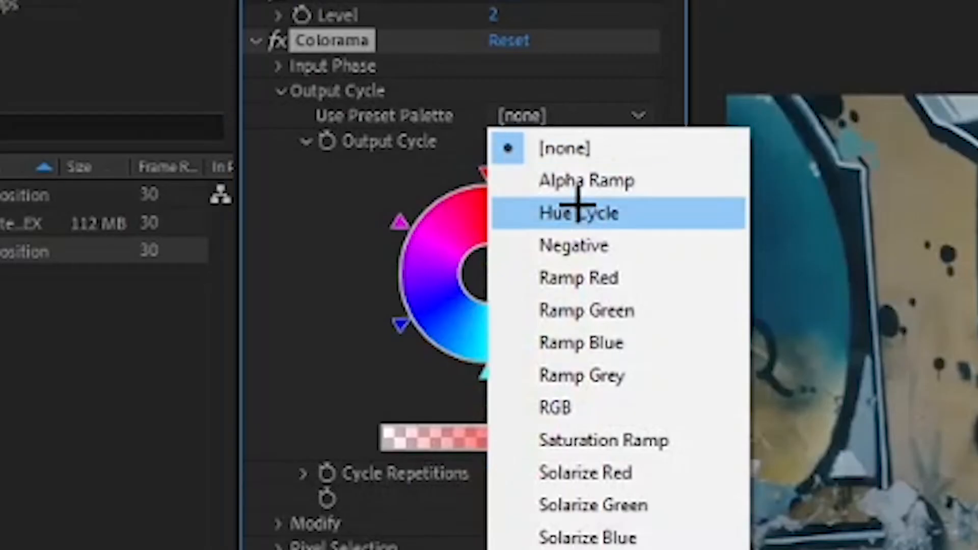
pyautogui.click(583, 213)
pyautogui.click(555, 113)
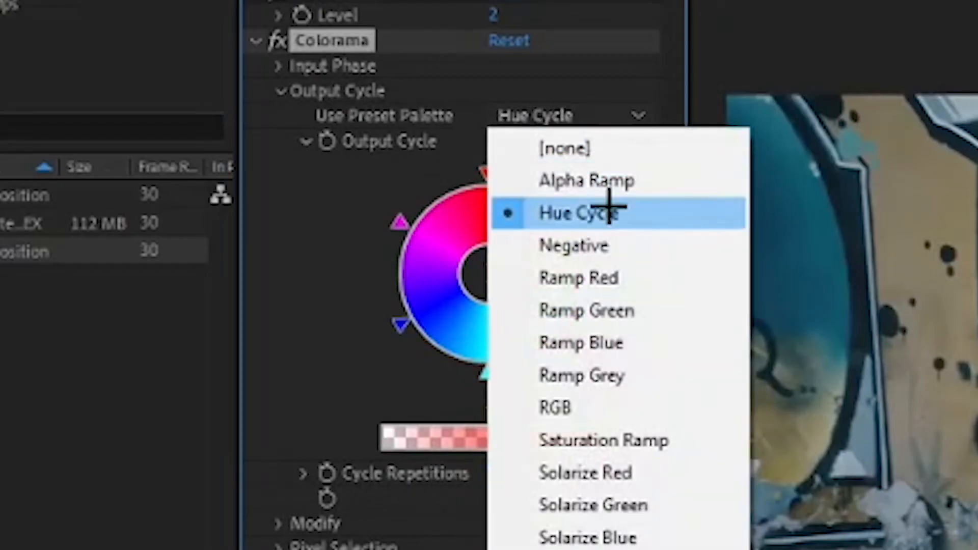
pyautogui.click(604, 238)
pyautogui.moveTo(490, 174); pyautogui.dragTo(503, 367)
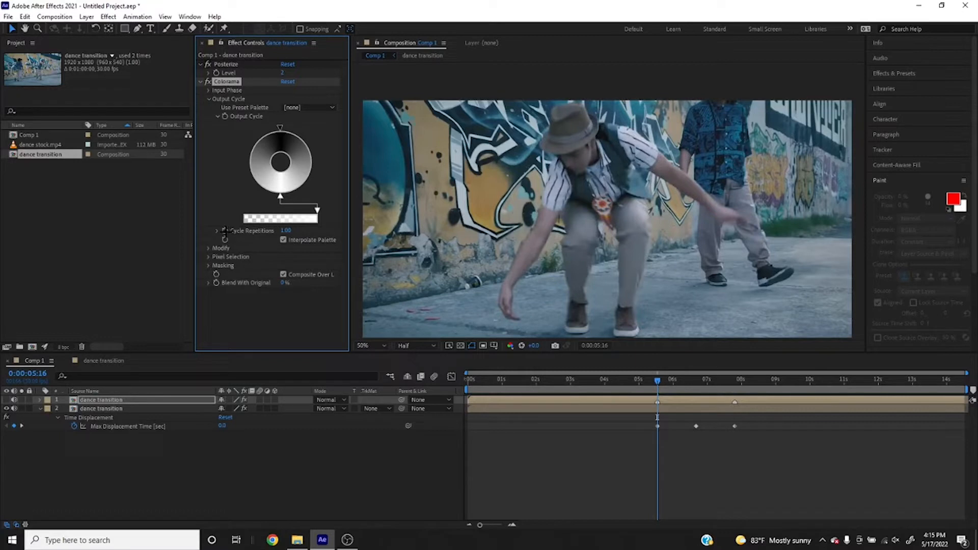
pyautogui.click(734, 382)
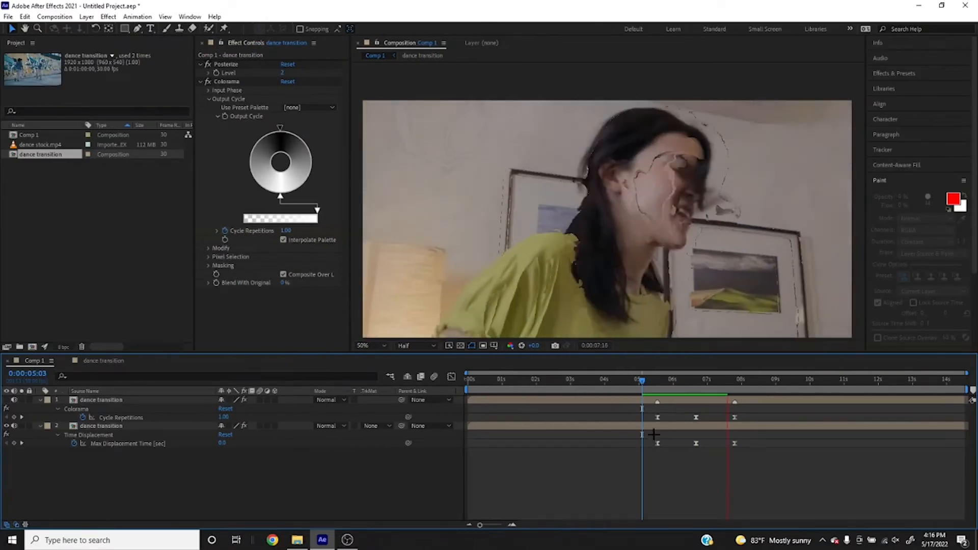
# Apply Extract to the upper dance stock.mp4 layer in the dance transition comp and keyframe its Black Point at 0 at 0:00:05:16
pyautogui.hotkey('ctrl', 'space')
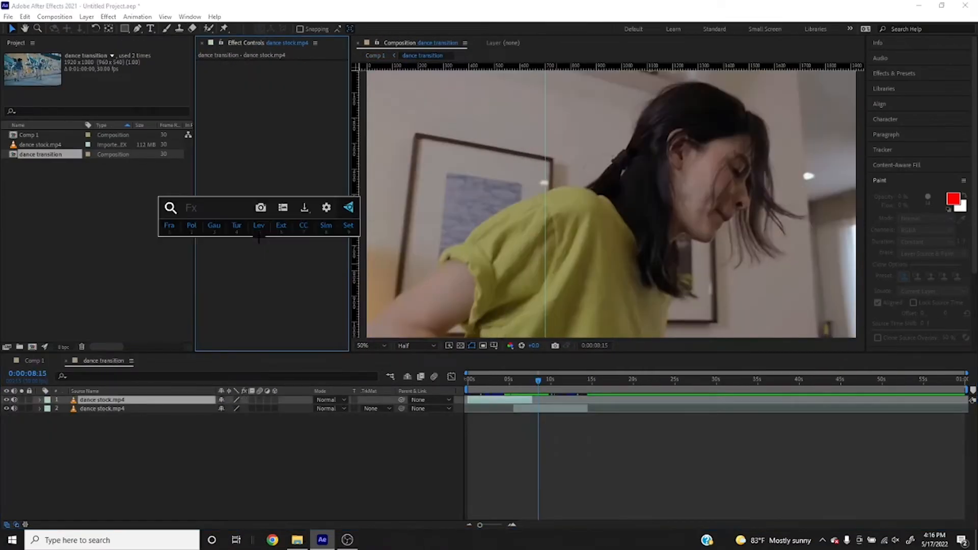
pyautogui.write('ext')
pyautogui.press('Return')
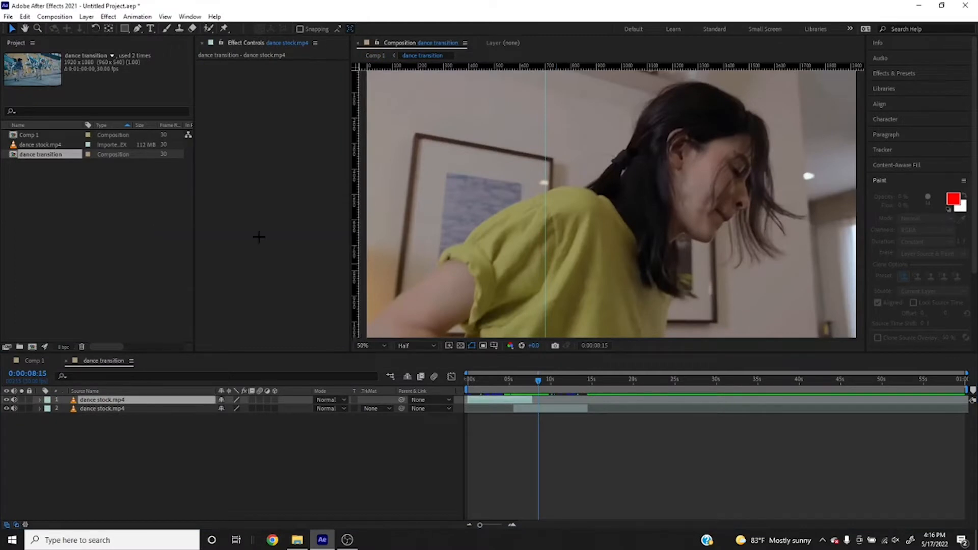
pyautogui.moveTo(532, 377); pyautogui.dragTo(510, 376)
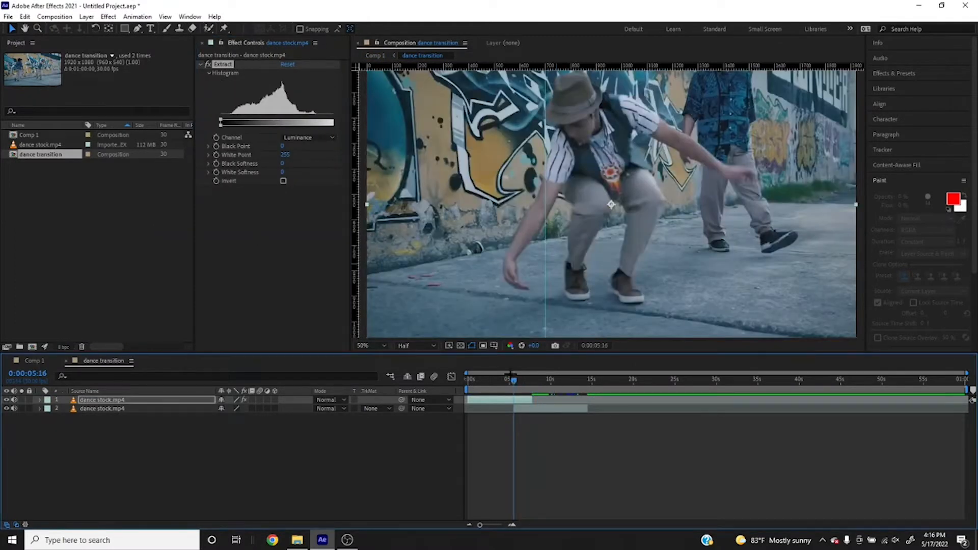
pyautogui.click(216, 146)
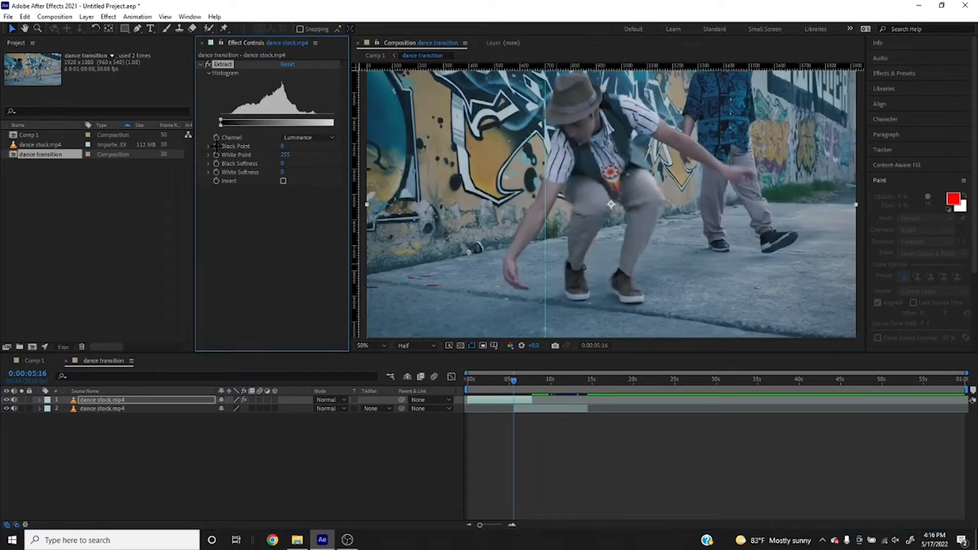
pyautogui.press('t')
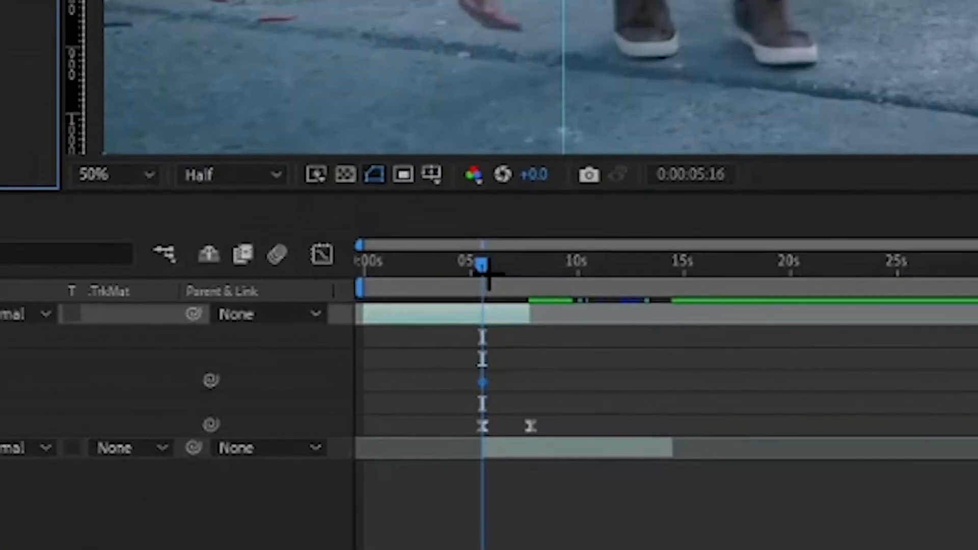
# Keyframe Extract's Black Point at 255 at 0:00:07:24, where the crossfade ends, and check a frame midway through the fade
pyautogui.click(523, 267)
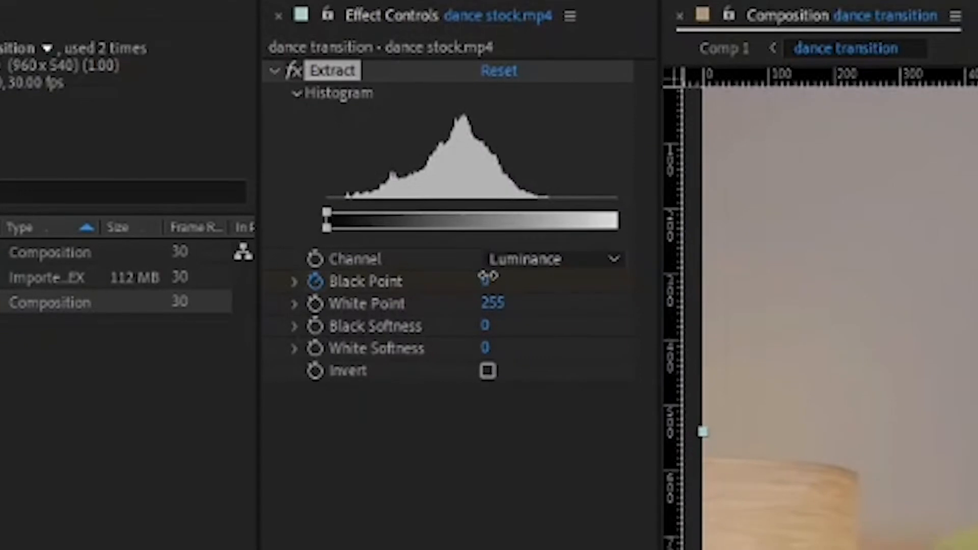
pyautogui.click(485, 279)
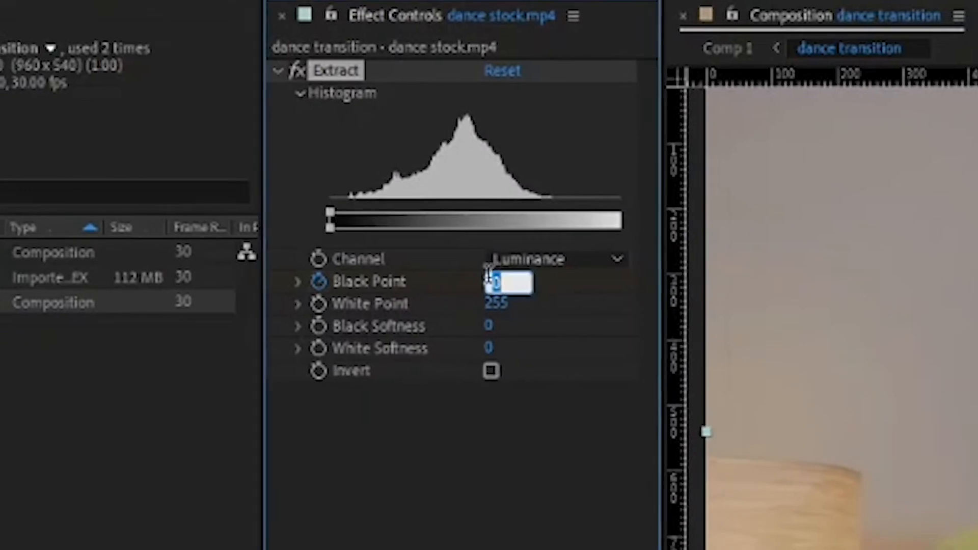
pyautogui.write('25')
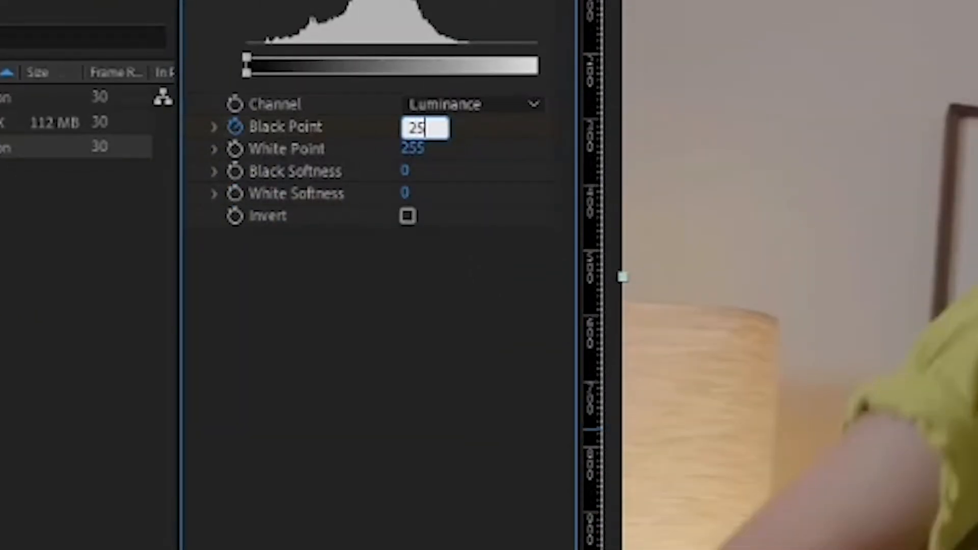
pyautogui.write('5')
pyautogui.press('Return')
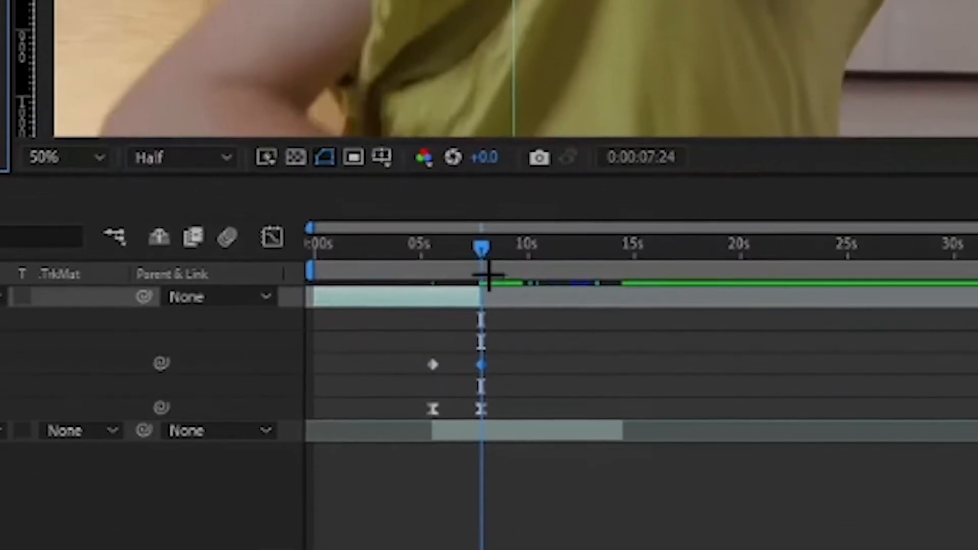
pyautogui.moveTo(482, 257); pyautogui.dragTo(453, 259)
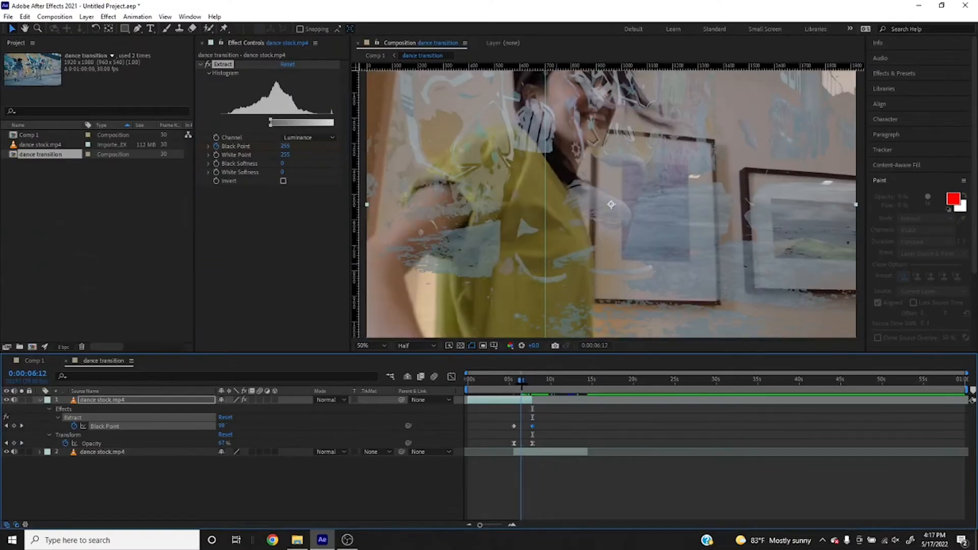
# Preview the combined Extract and displacement transition in Comp 1, replaying it from 0:00:05:10
pyautogui.press('space')
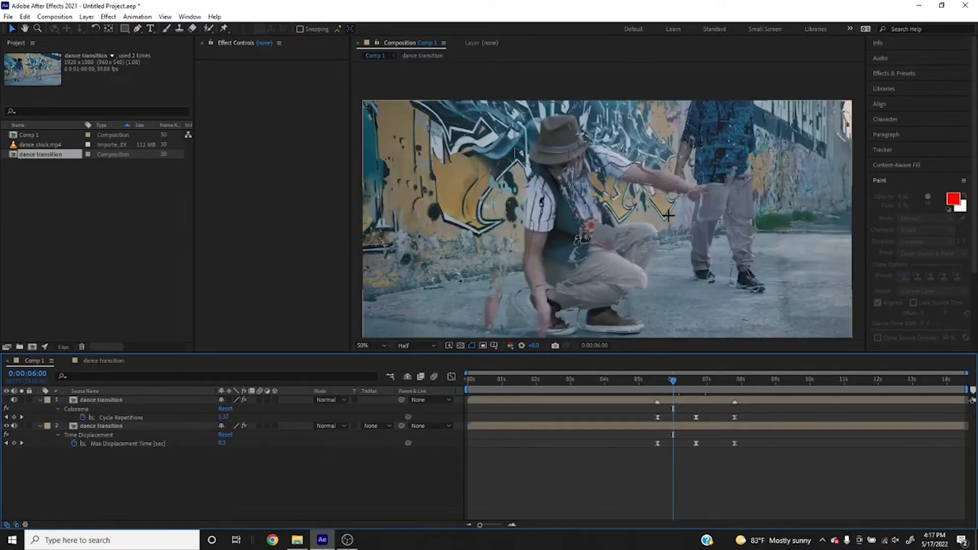
pyautogui.scroll(-3, 667, 216)
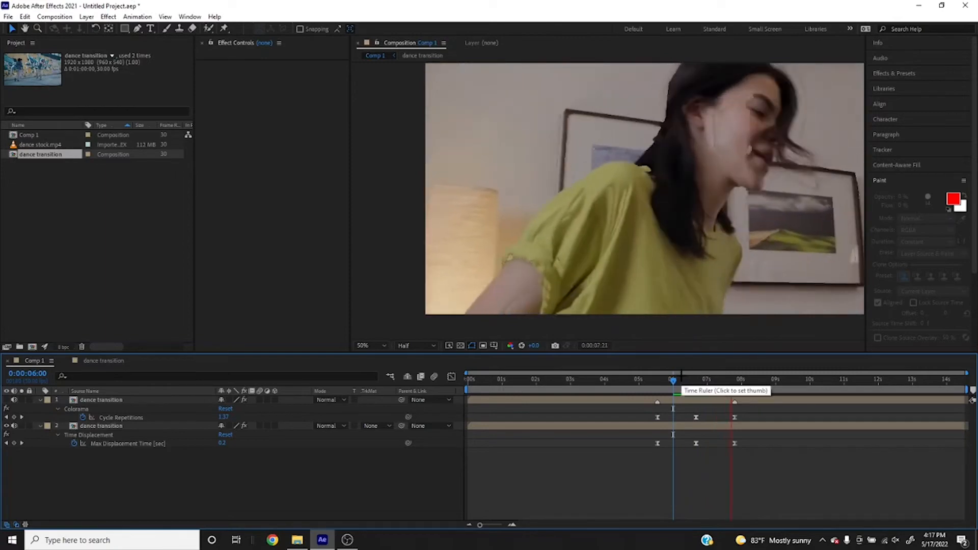
pyautogui.click(651, 379)
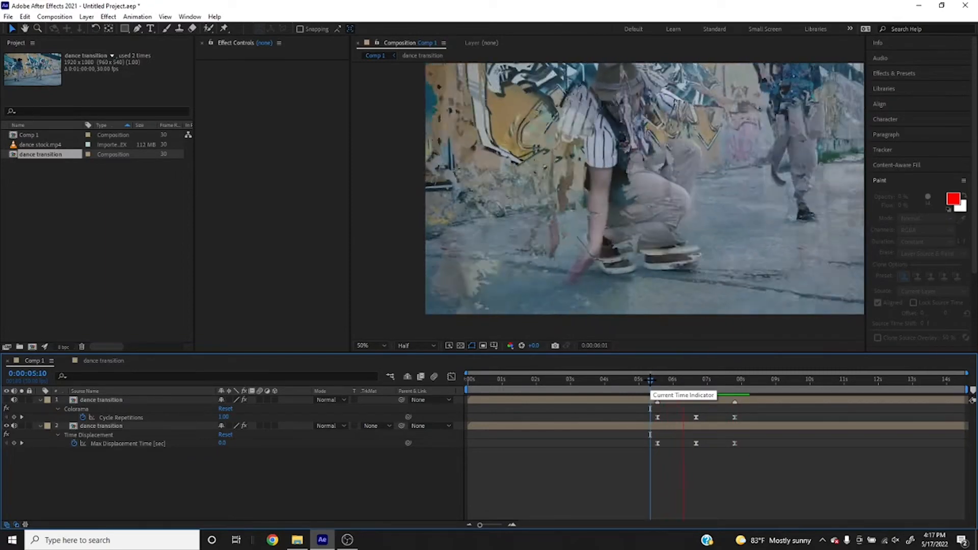
pyautogui.press('space')
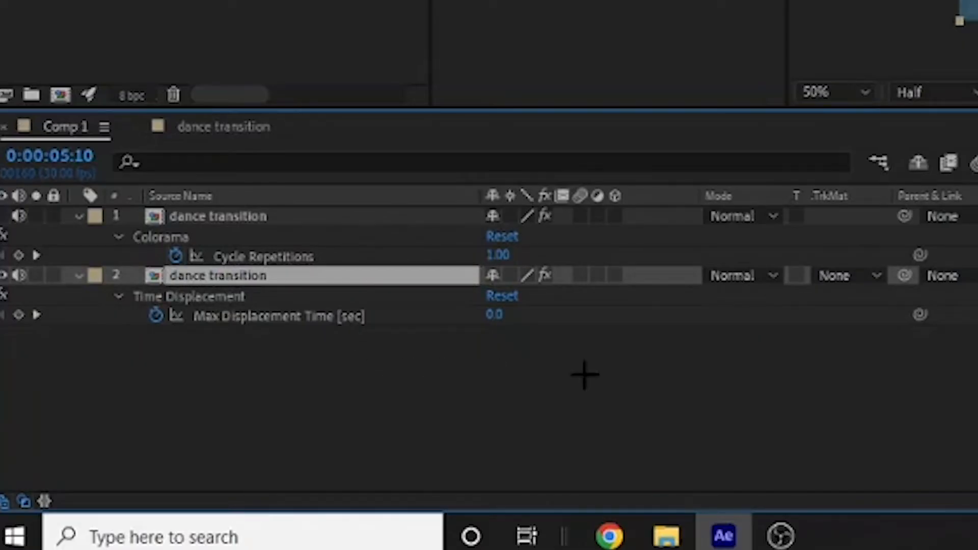
# Duplicate the Time Displacement layer in Comp 1 and set the copy's middle Max Displacement Time keyframe at 0:00:06:20 to -0.5
pyautogui.hotkey('ctrl', 'd')
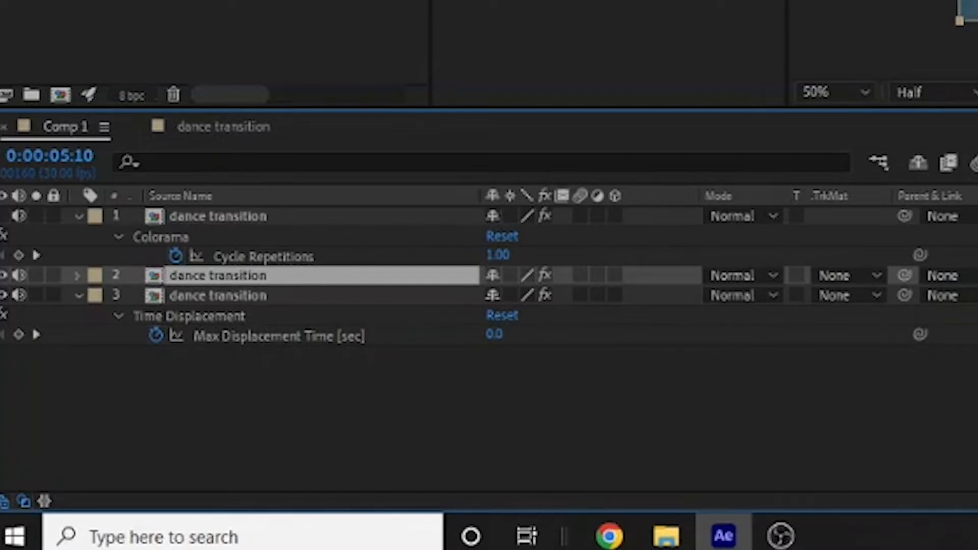
pyautogui.press('u')
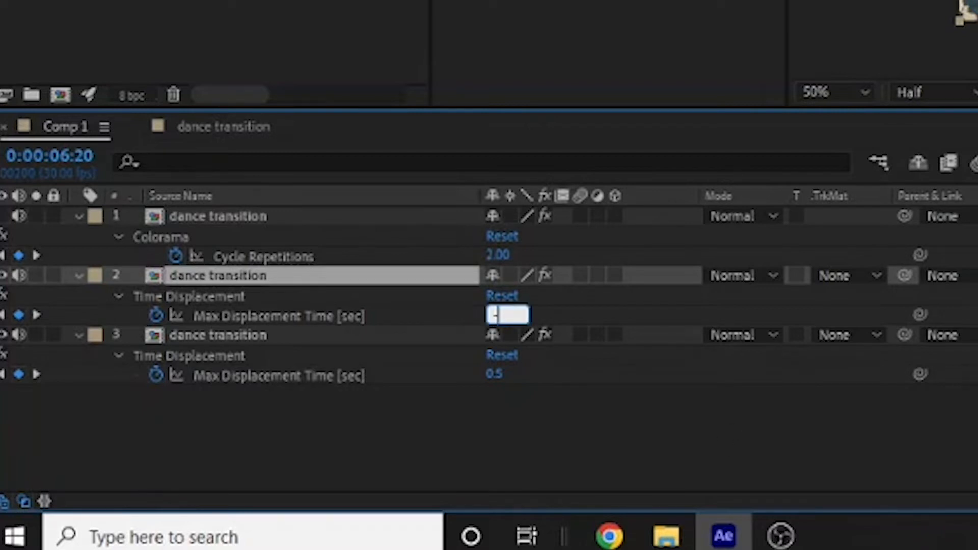
pyautogui.write('-0.5')
pyautogui.press('Return')
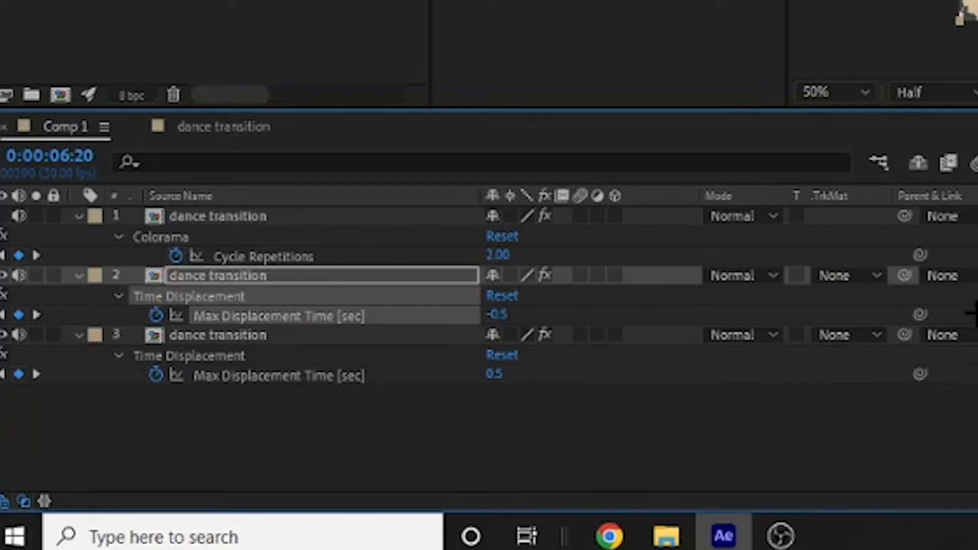
# Set the duplicated dance transition layer's blending mode to Pin Light and deselect all layers
pyautogui.click(737, 274)
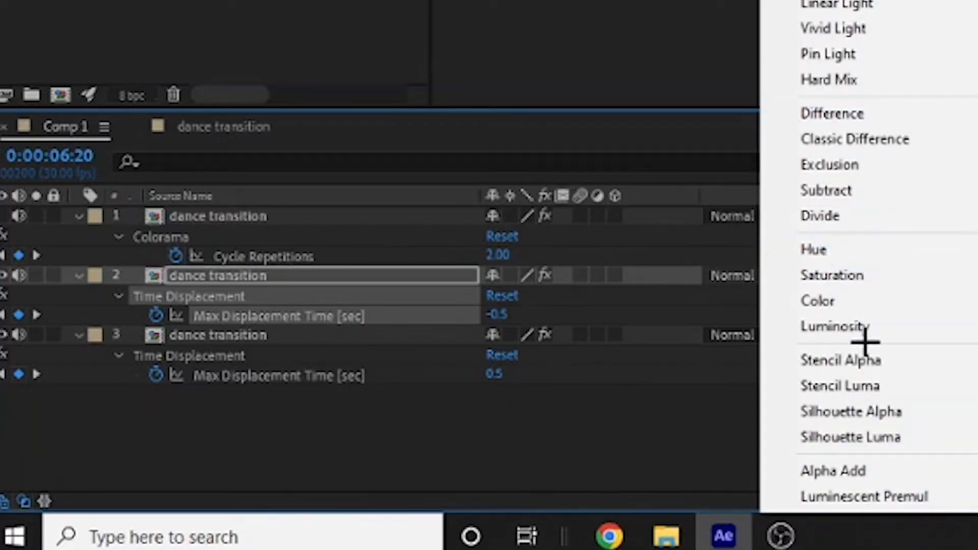
pyautogui.click(861, 52)
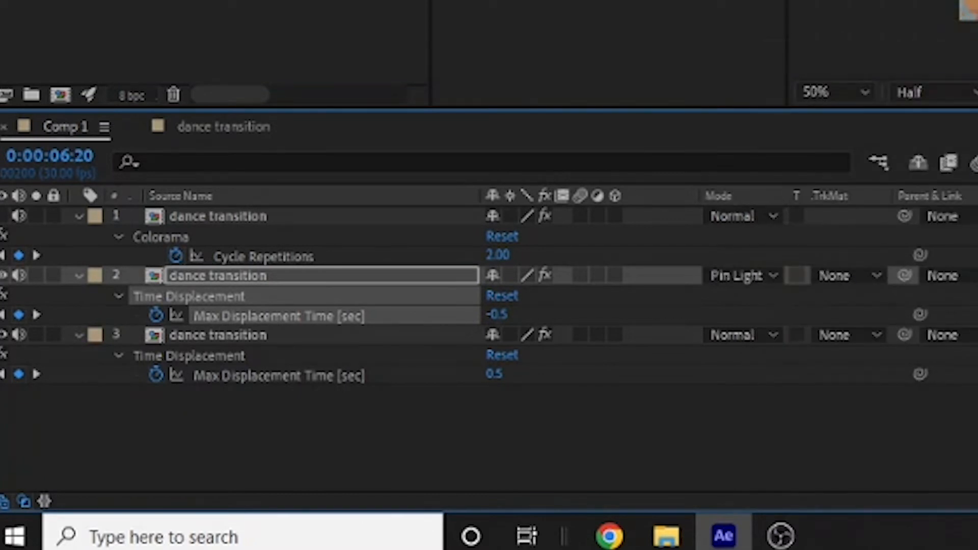
pyautogui.hotkey('ctrl', 'shift', 'a')
# Play back the transition in Comp 1 from just before the first keyframes to review the Pin Light layer
pyautogui.moveTo(657, 379); pyautogui.dragTo(630, 379)
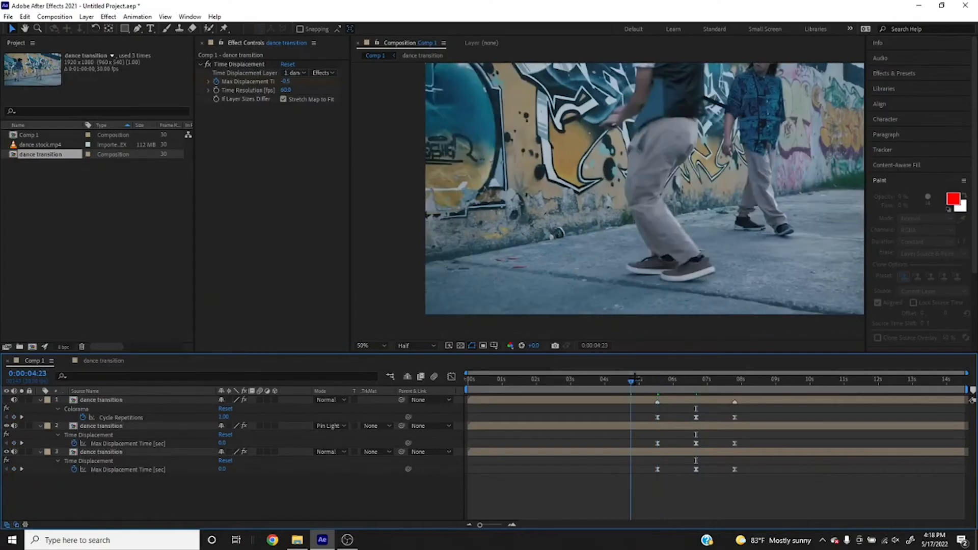
pyautogui.press('space')
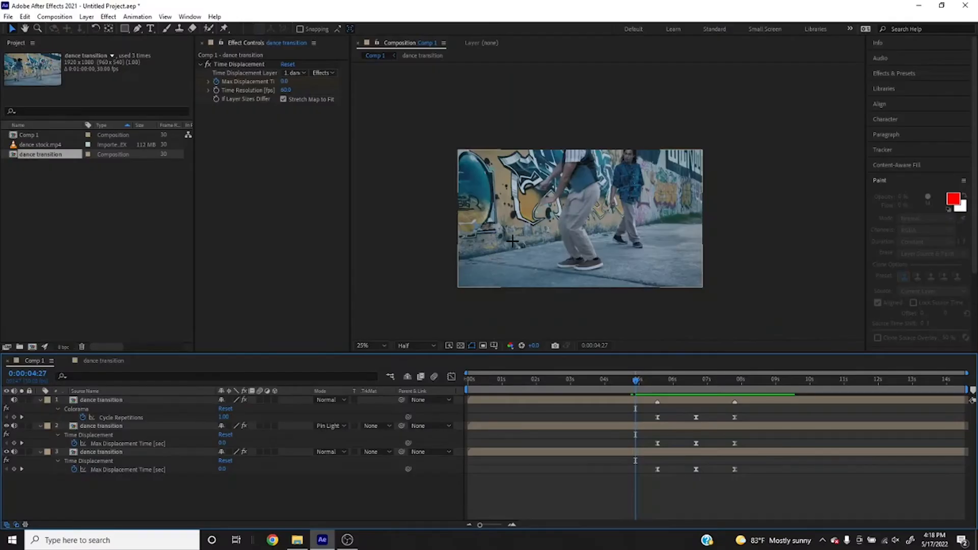
pyautogui.scroll(2, 512, 241)
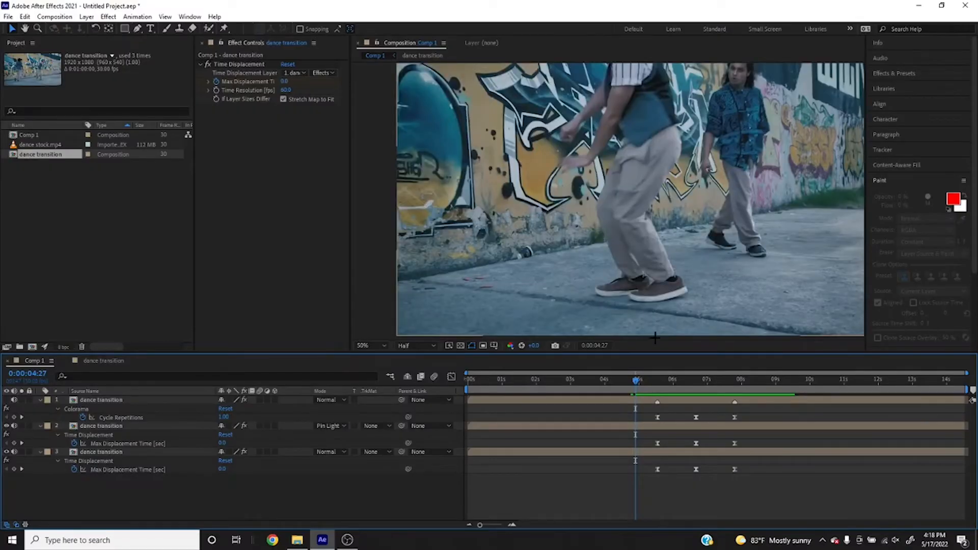
pyautogui.moveTo(683, 258); pyautogui.dragTo(664, 262)
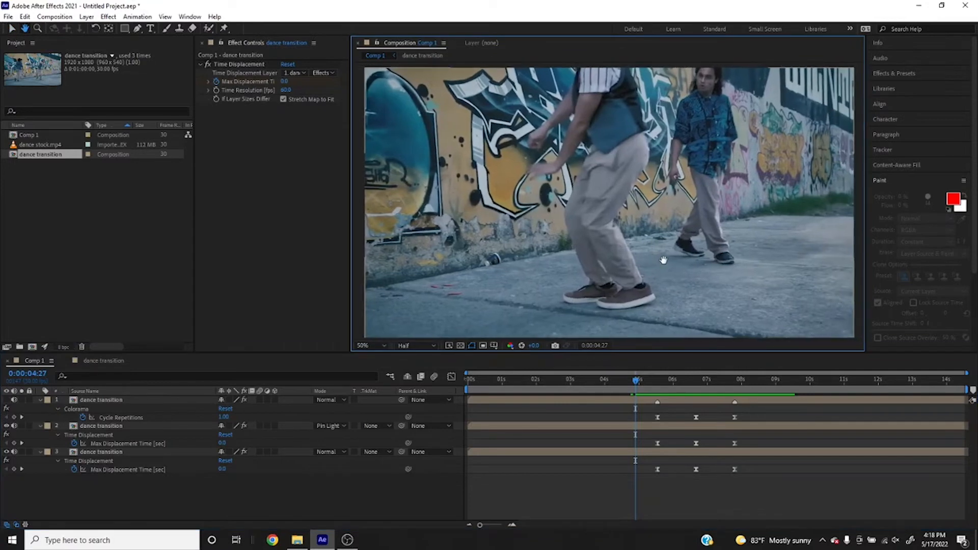
pyautogui.press('space')
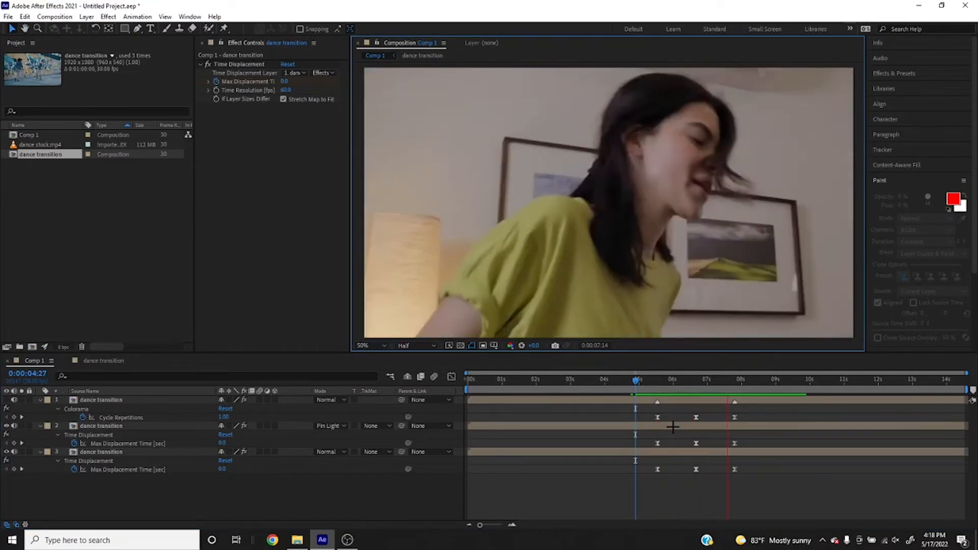
pyautogui.press('space')
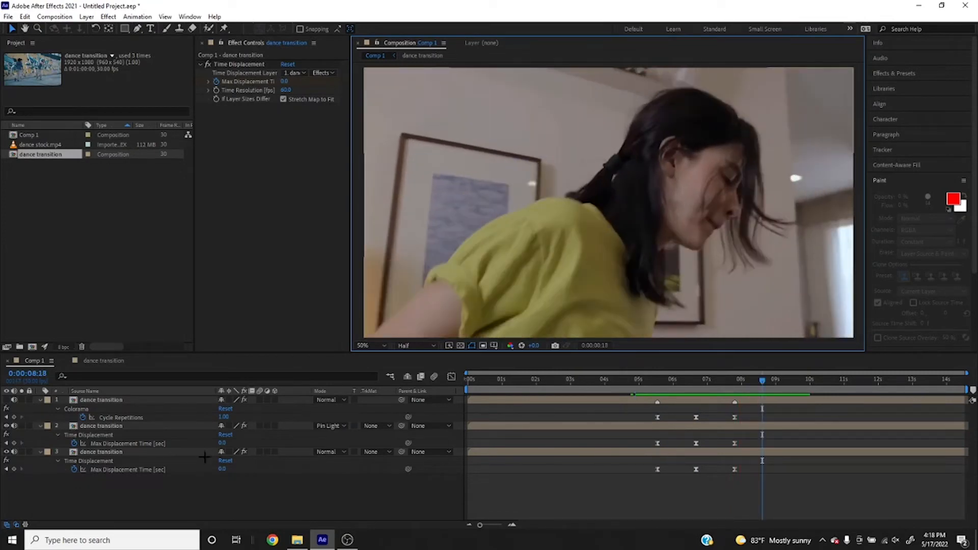
# Review the effects on the second and top dance transition layers, including the top layer's Posterize and Colorama settings
pyautogui.click(163, 425)
pyautogui.click(141, 399)
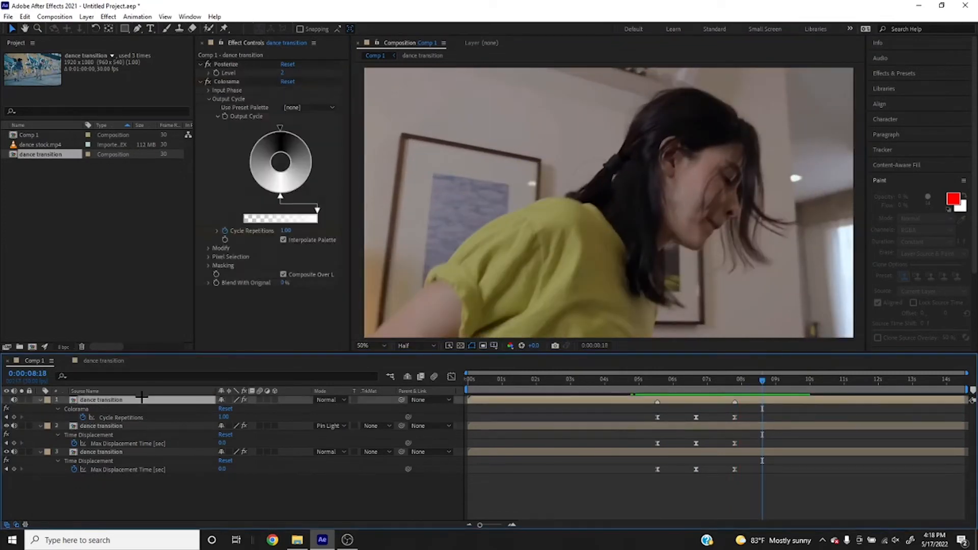
pyautogui.click(200, 82)
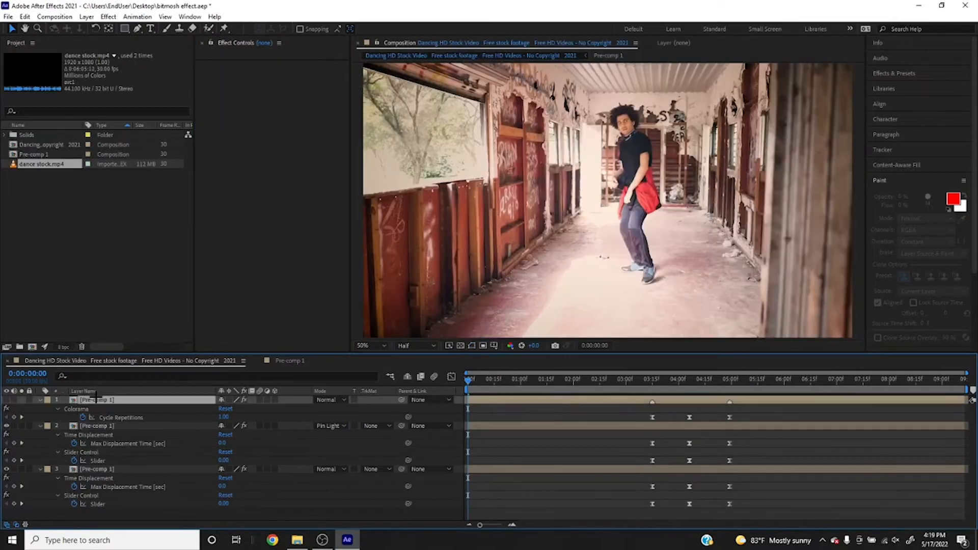
# In the bitmosh effect project, examine the Posterize, Echo and Colorama effect stack on the top Pre-comp 1 layer
pyautogui.click(237, 82)
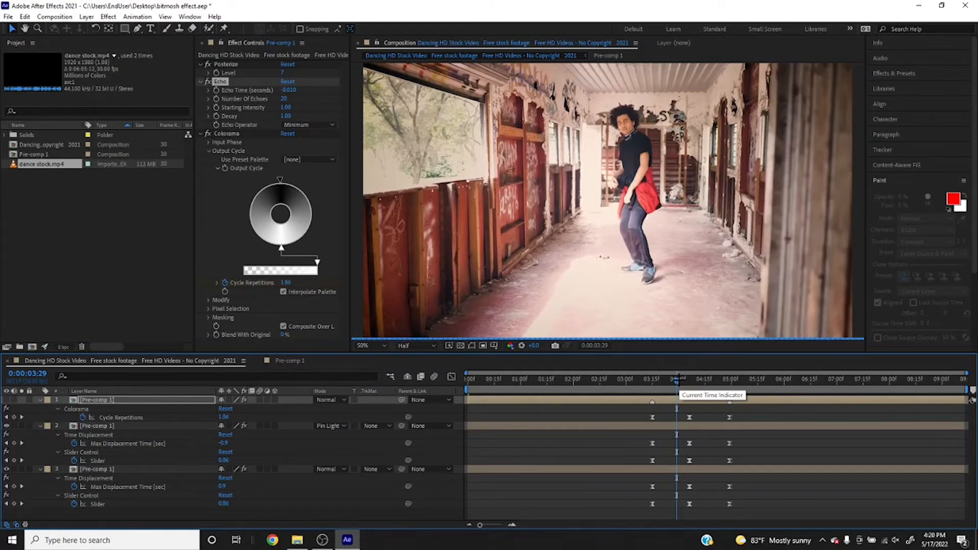
pyautogui.moveTo(677, 379); pyautogui.dragTo(675, 379)
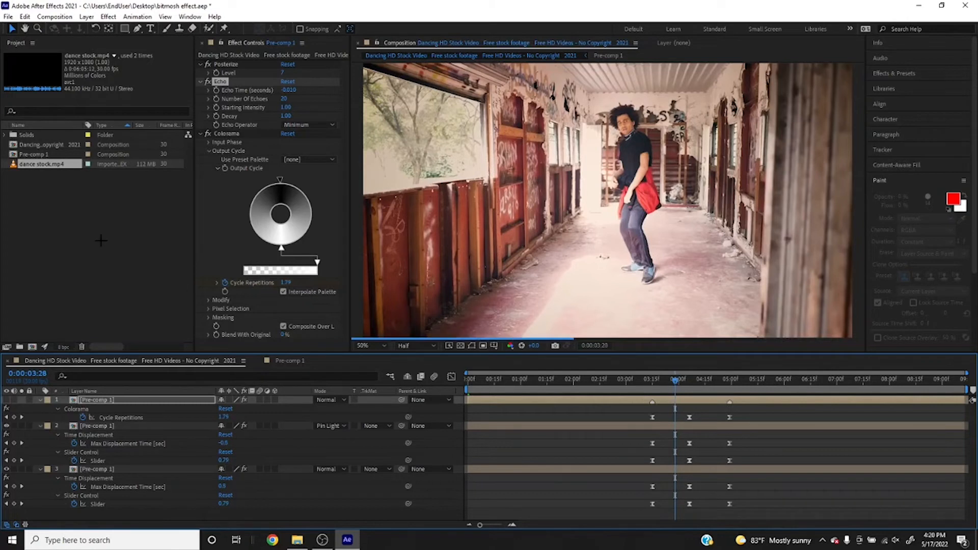
pyautogui.click(202, 111)
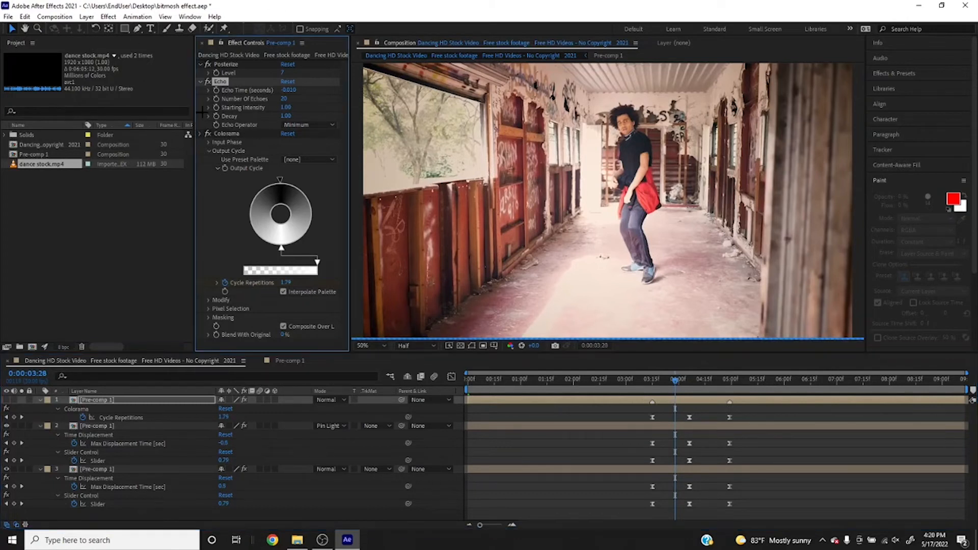
pyautogui.click(200, 81)
pyautogui.click(200, 64)
pyautogui.click(228, 90)
pyautogui.click(229, 64)
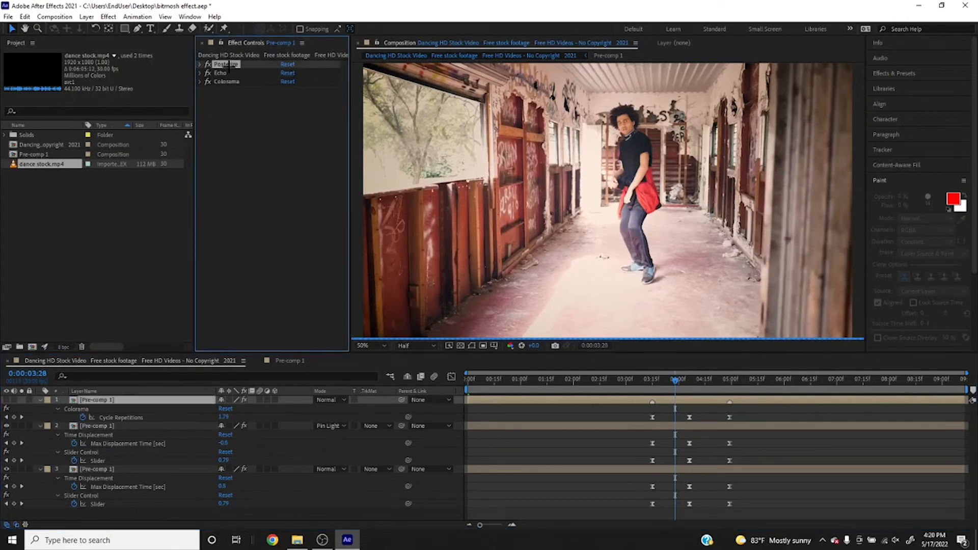
pyautogui.click(227, 81)
# Delete the Slider Control effect from the second Pre-comp 1 layer, the one set to Pin Light
pyautogui.click(151, 425)
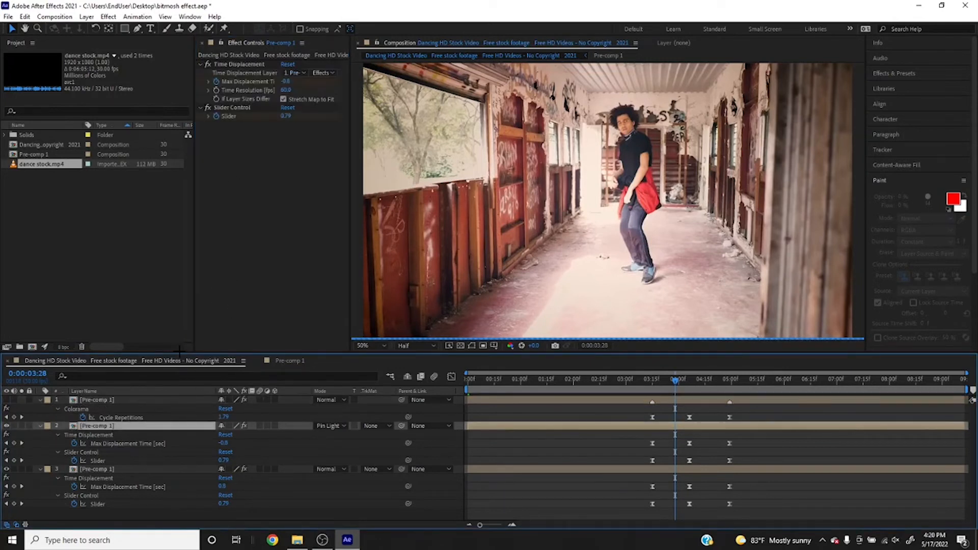
pyautogui.click(248, 64)
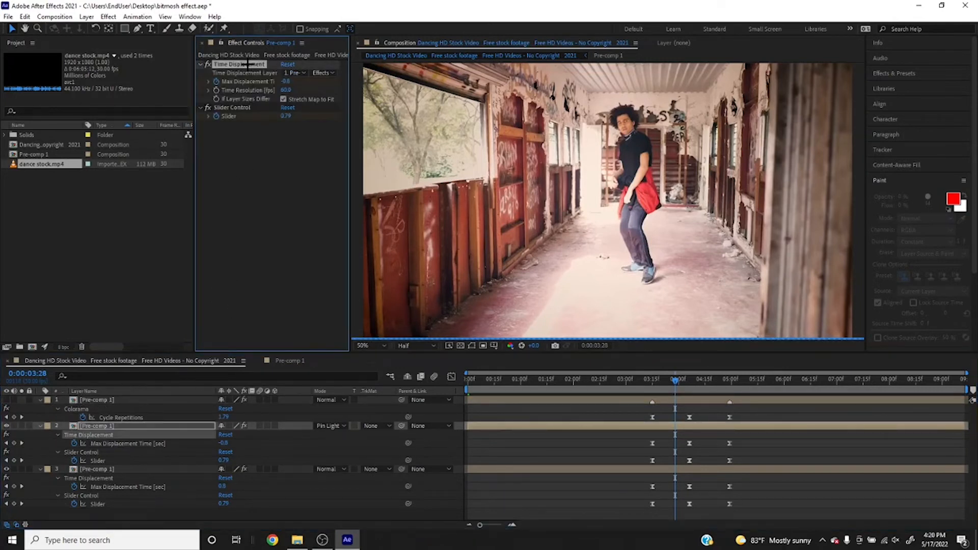
pyautogui.click(251, 108)
pyautogui.press('Delete')
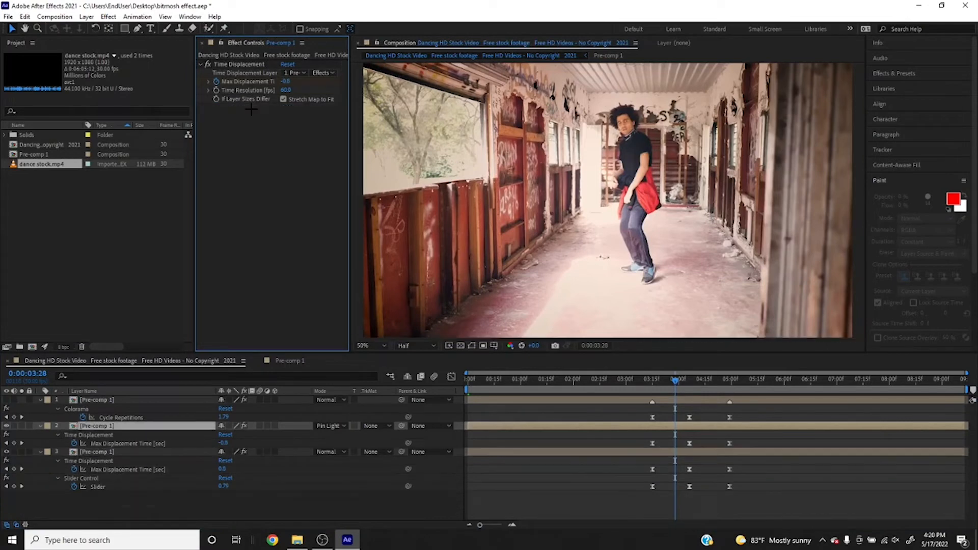
# Delete the Slider Control effect from the bottom Pre-comp 1 layer and deselect the layer
pyautogui.click(111, 452)
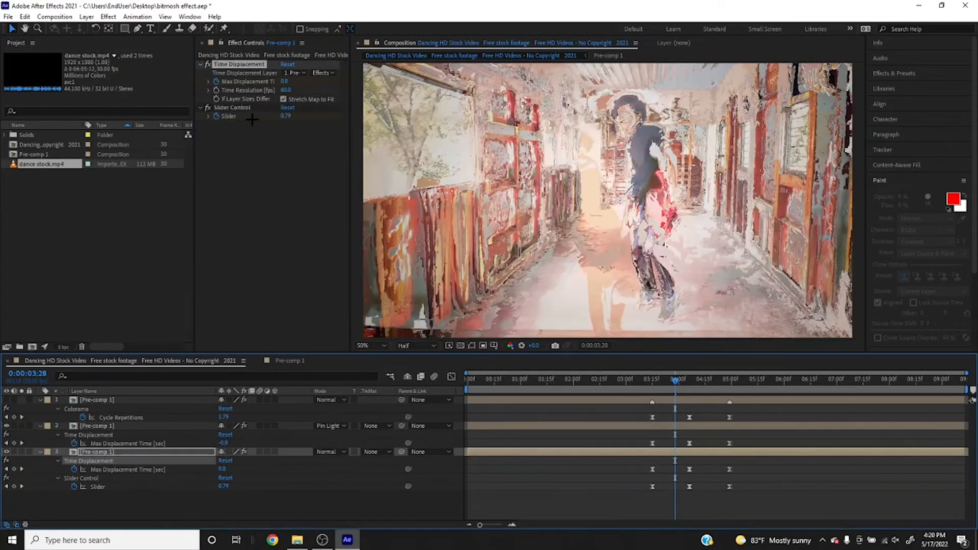
pyautogui.click(245, 108)
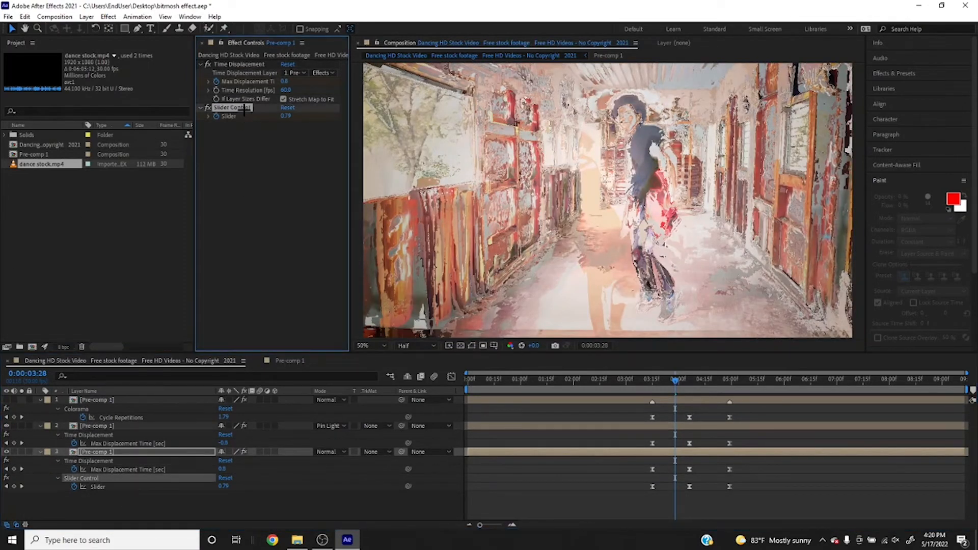
pyautogui.press('Delete')
pyautogui.rightClick(244, 108)
pyautogui.click(393, 508)
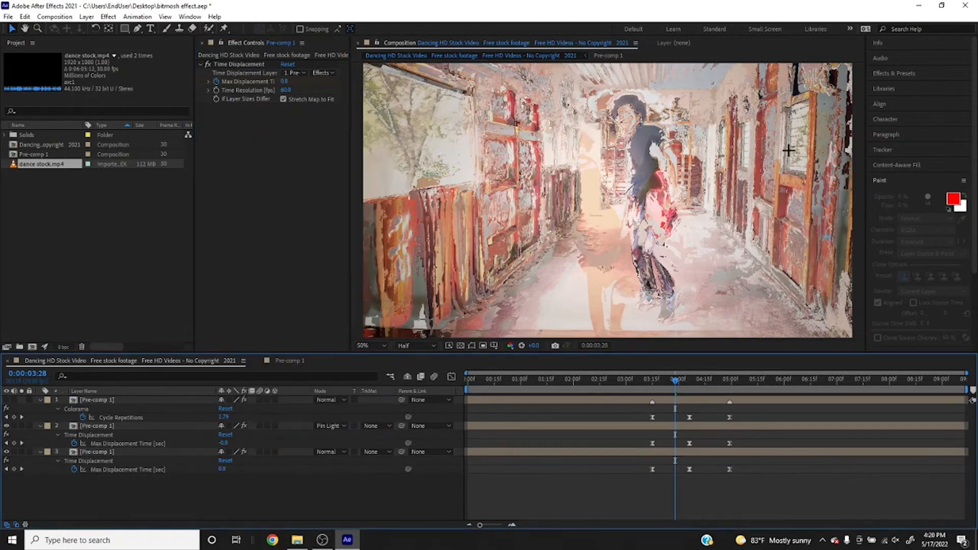
# In Pre-comp 1, examine the top dance stock layer's effects, scrubbing between its Echo Decay, Extract Black Point and Opacity keyframes
pyautogui.click(291, 360)
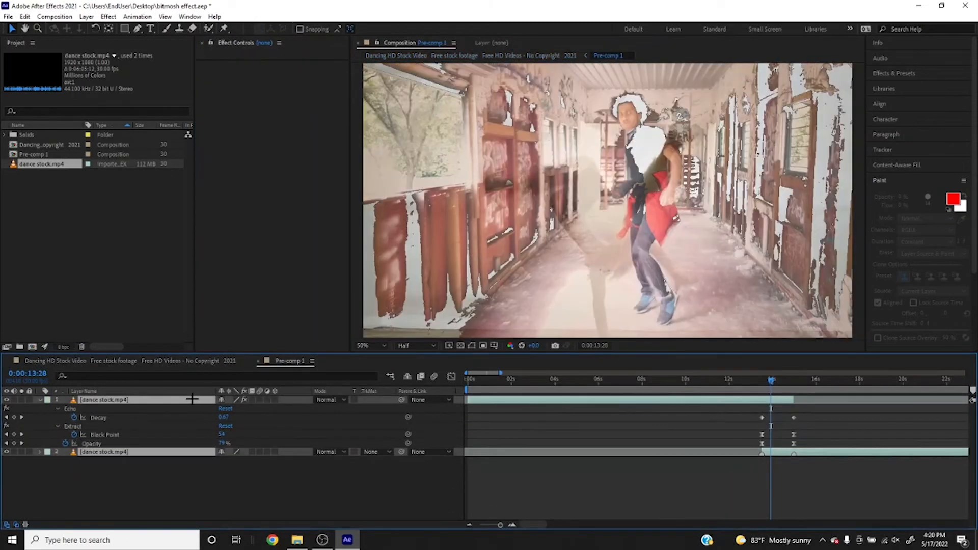
pyautogui.click(153, 452)
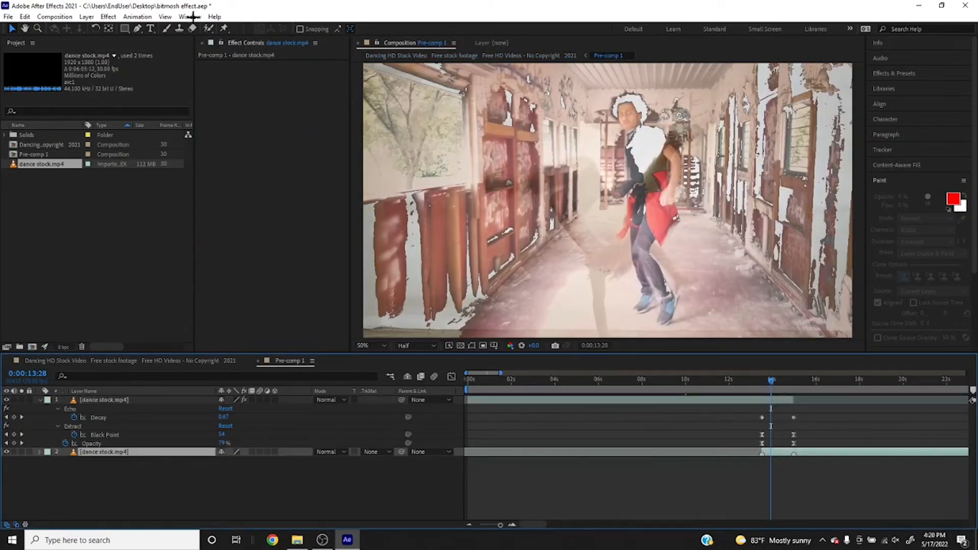
pyautogui.click(163, 402)
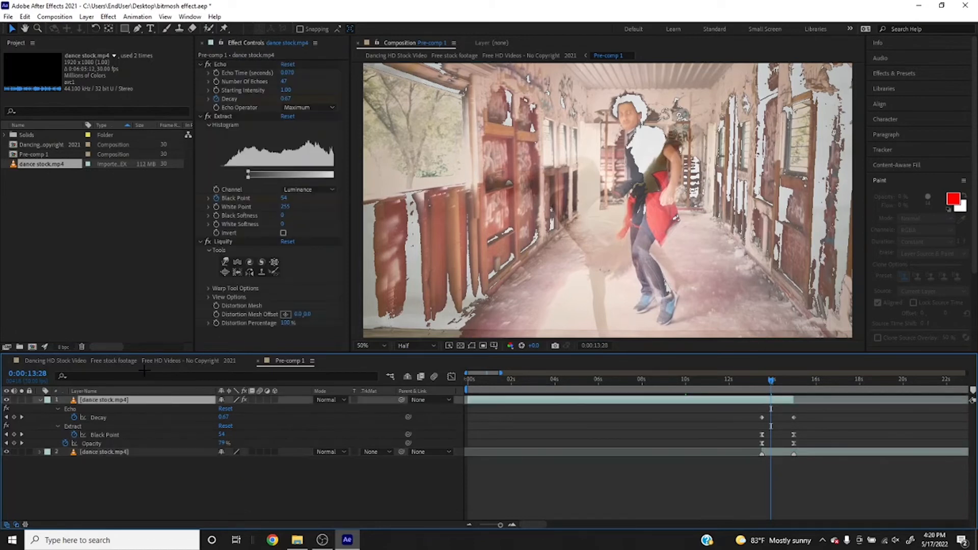
pyautogui.click(231, 64)
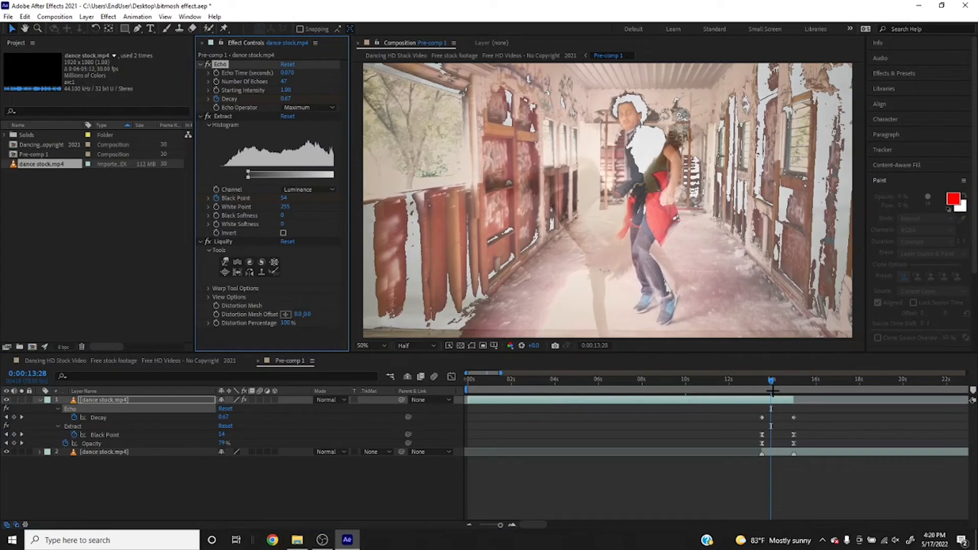
pyautogui.moveTo(772, 381); pyautogui.dragTo(761, 381)
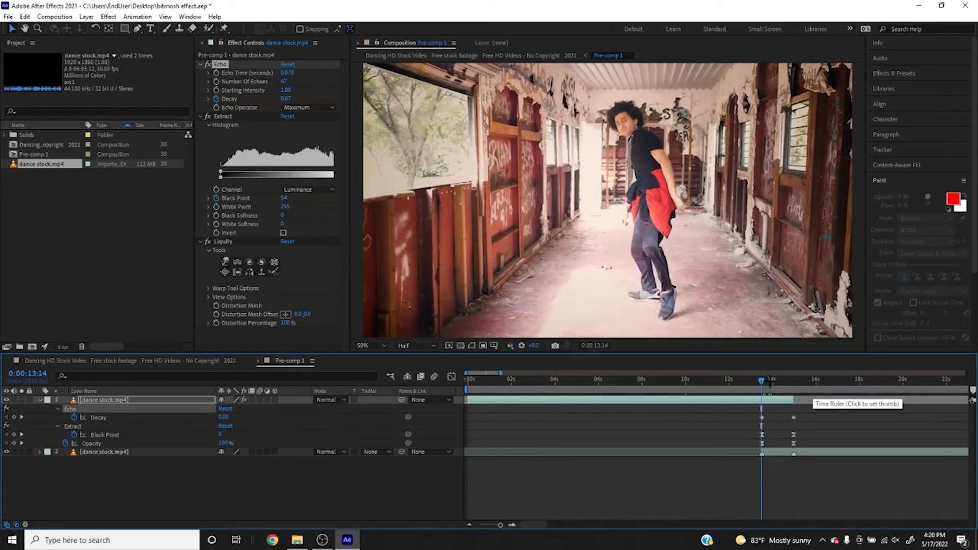
pyautogui.moveTo(773, 383); pyautogui.dragTo(794, 381)
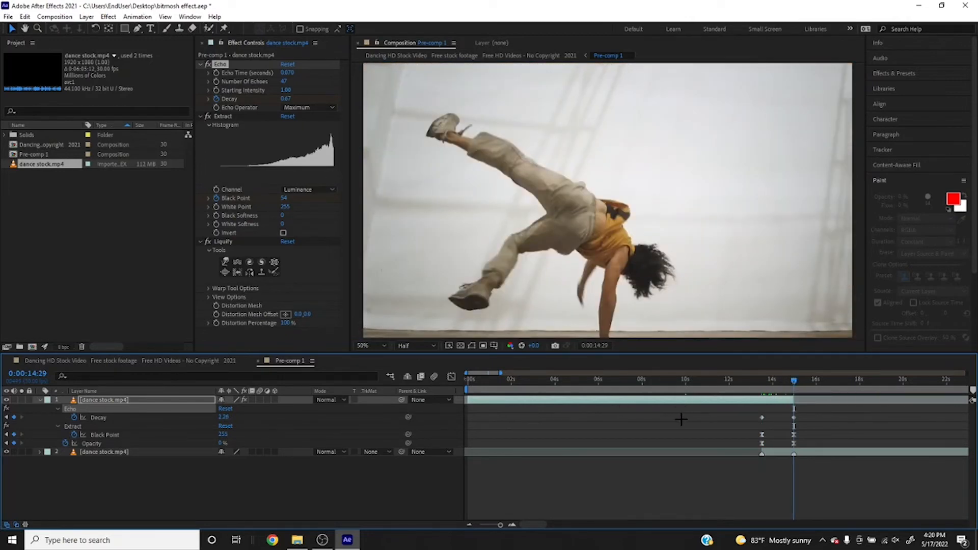
pyautogui.click(734, 380)
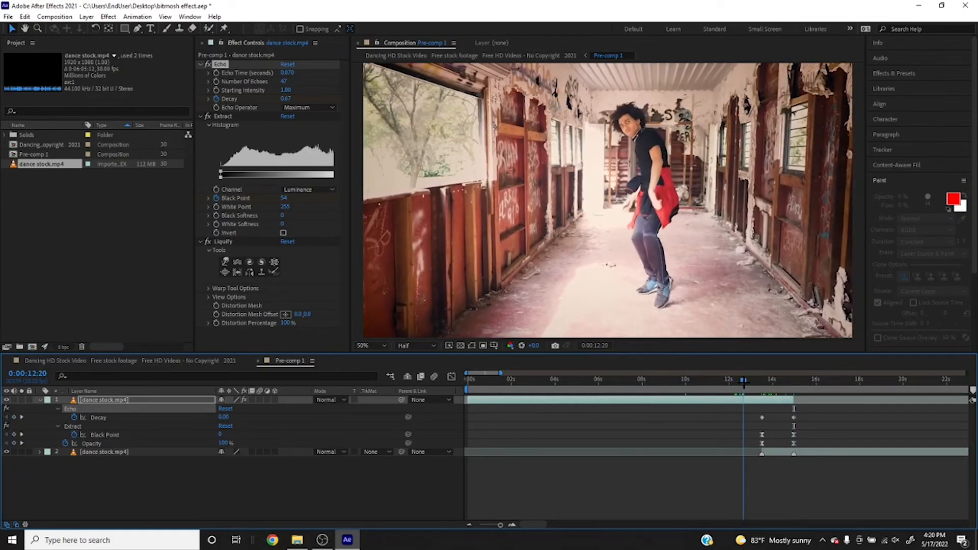
pyautogui.click(746, 380)
pyautogui.moveTo(757, 380); pyautogui.dragTo(781, 379)
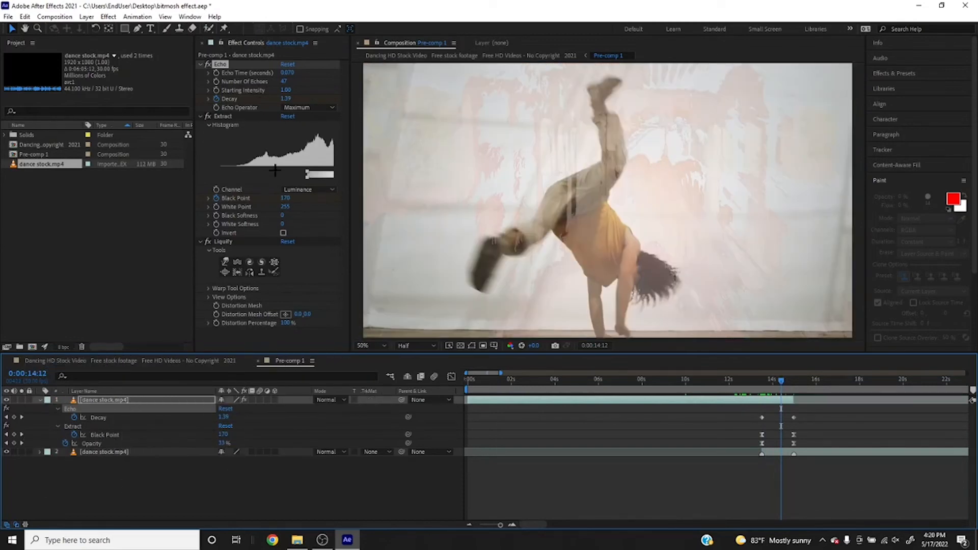
# Delete the Liquify effect from the top dance stock layer and scrub through the transition to check it
pyautogui.click(250, 118)
pyautogui.click(244, 241)
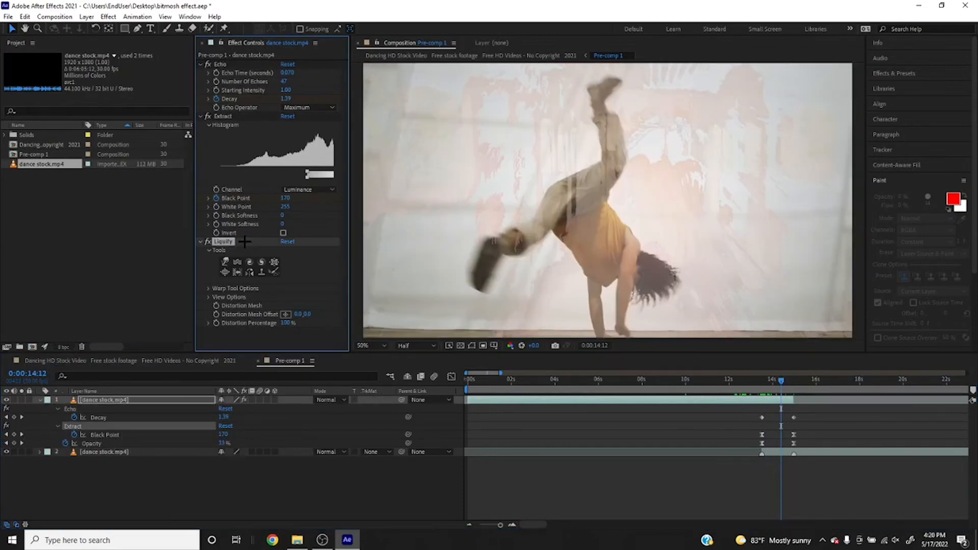
pyautogui.press('Delete')
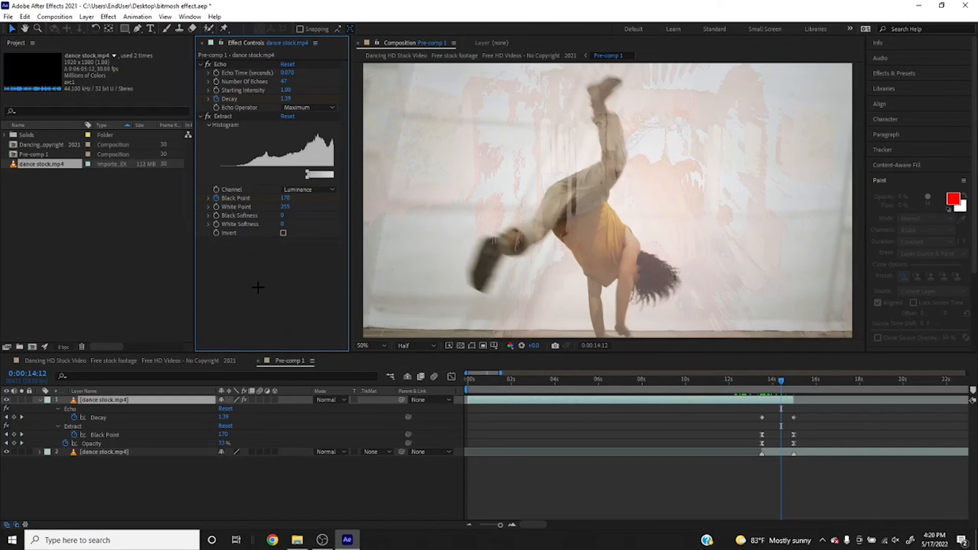
pyautogui.click(763, 379)
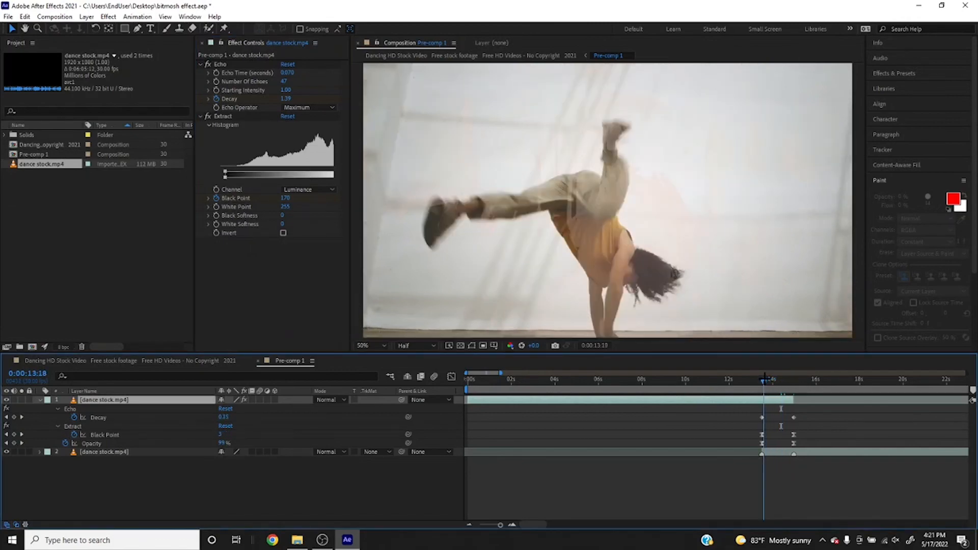
pyautogui.moveTo(765, 379); pyautogui.dragTo(780, 377)
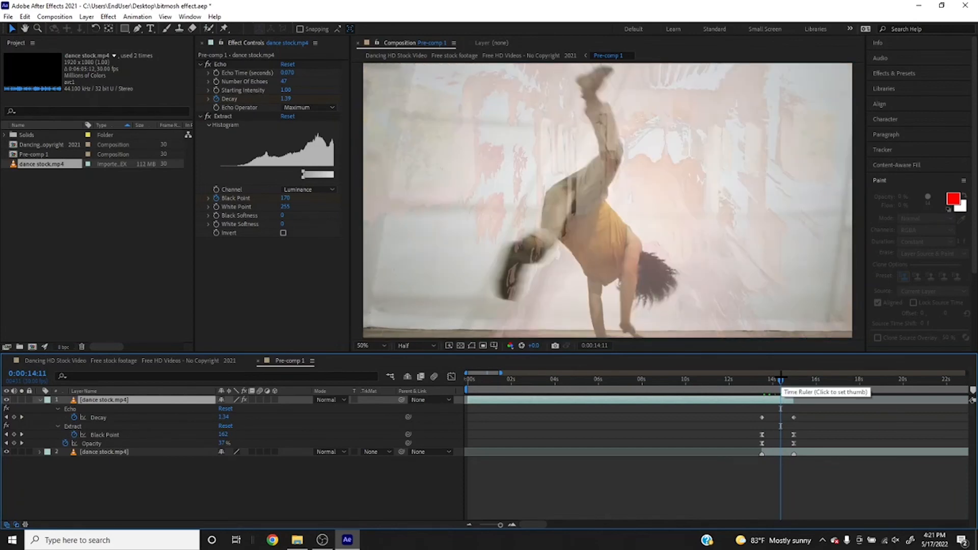
# In the main dance composition, set the preview resolution to Quarter and play the transition from 0:00:03:14
pyautogui.click(186, 360)
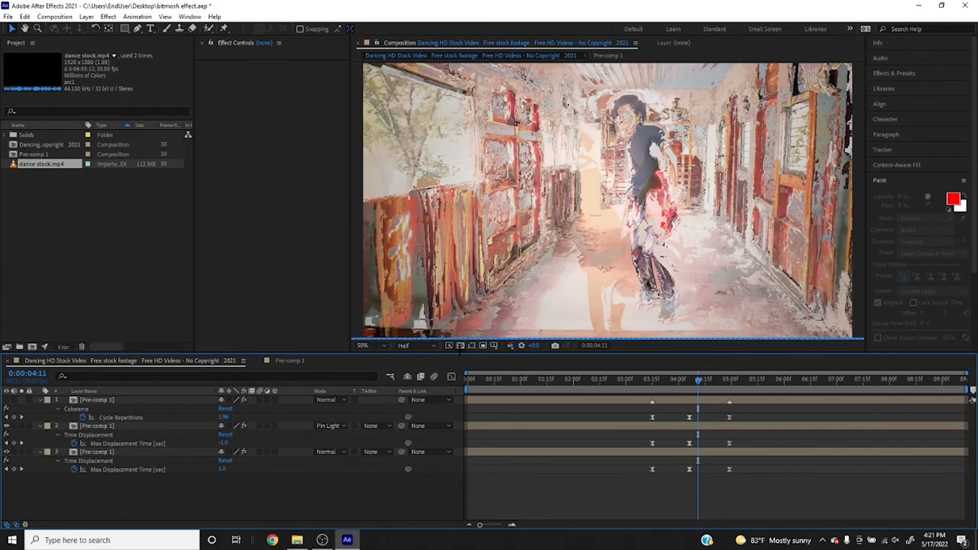
pyautogui.click(416, 345)
pyautogui.click(427, 402)
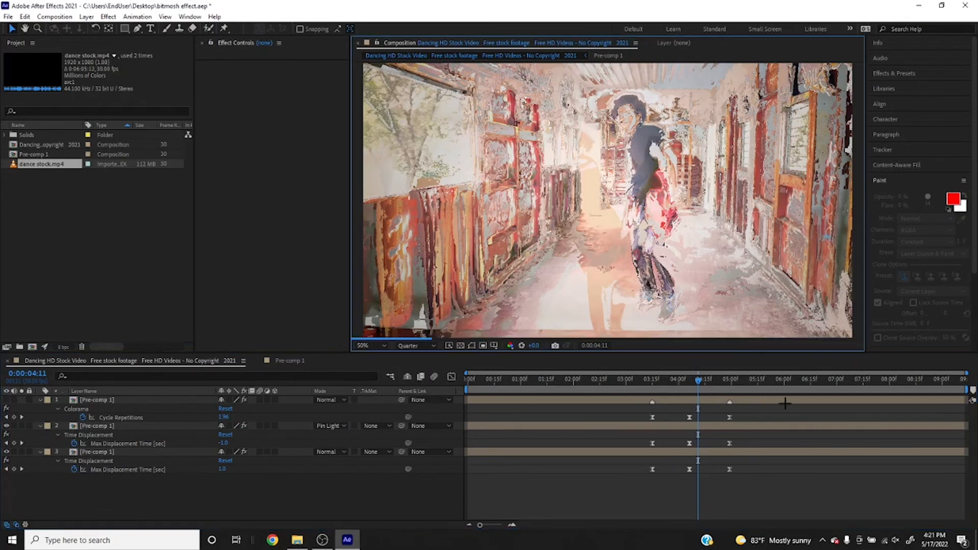
pyautogui.click(651, 379)
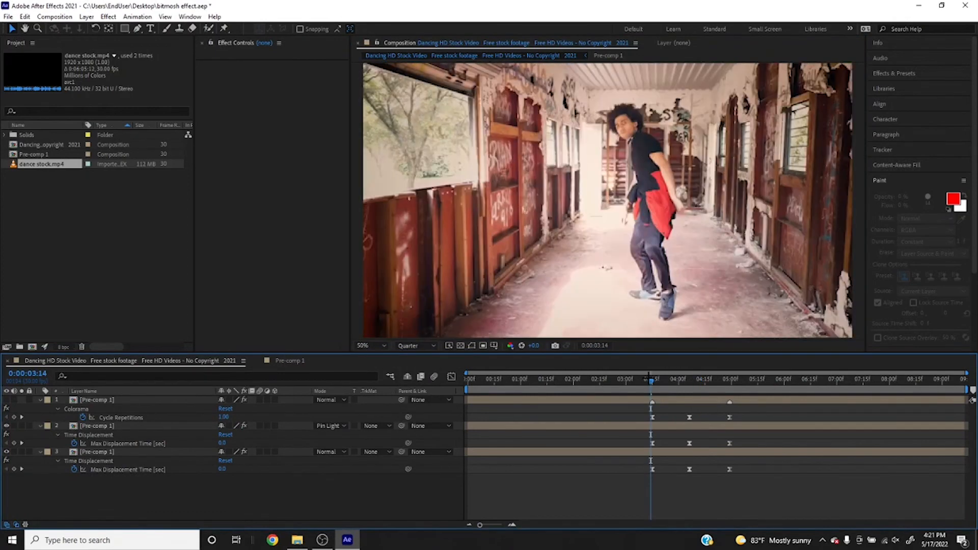
pyautogui.press('space')
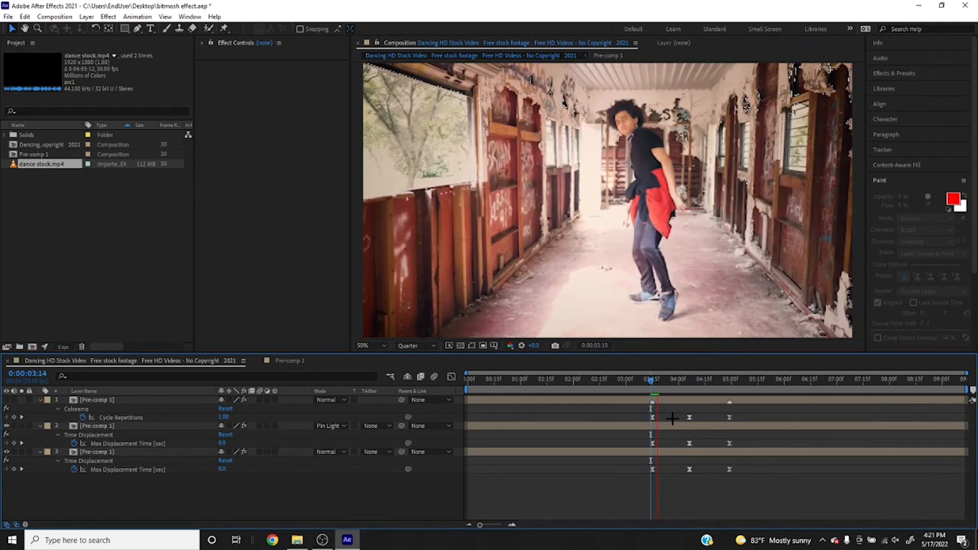